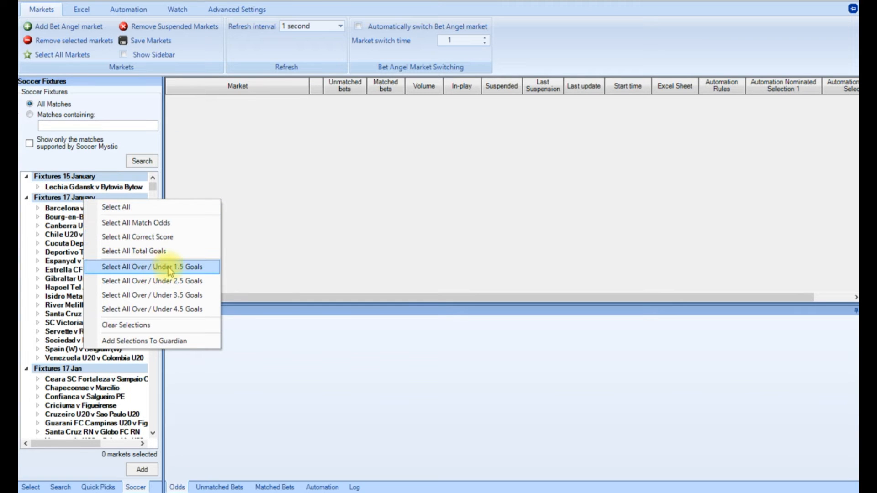
Add all Over / Under 1.5 Goals markets from the 17 January fixtures to the market list.
left_click(173, 269)
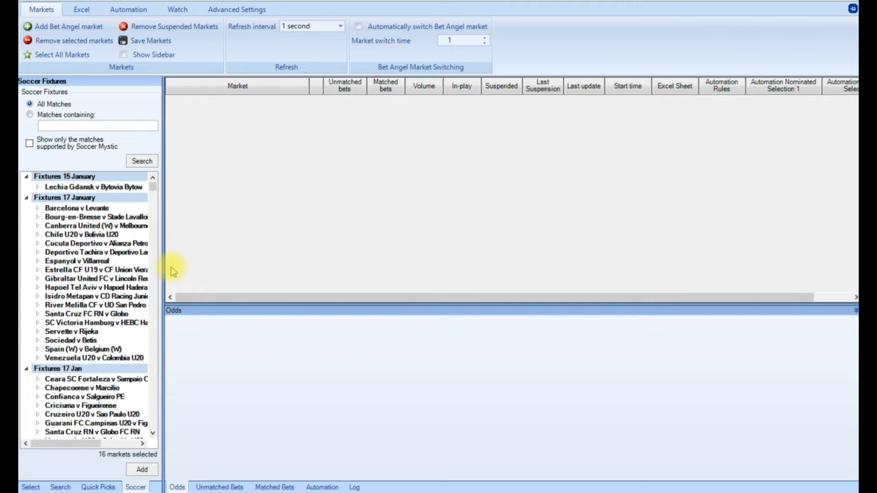
left_click(142, 470)
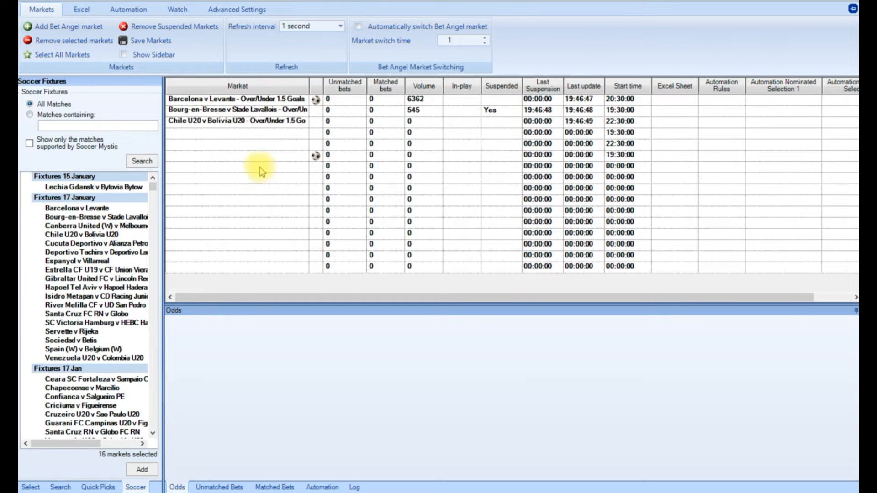
Create a new automation rules file for the Barcelona v Levante Over/Under 1.5 Goals market.
left_click(245, 100)
left_click(115, 11)
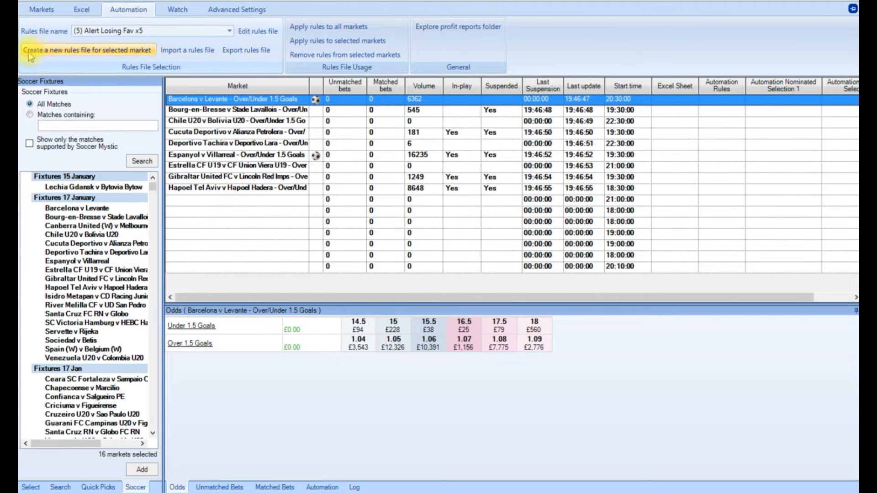
left_click(90, 50)
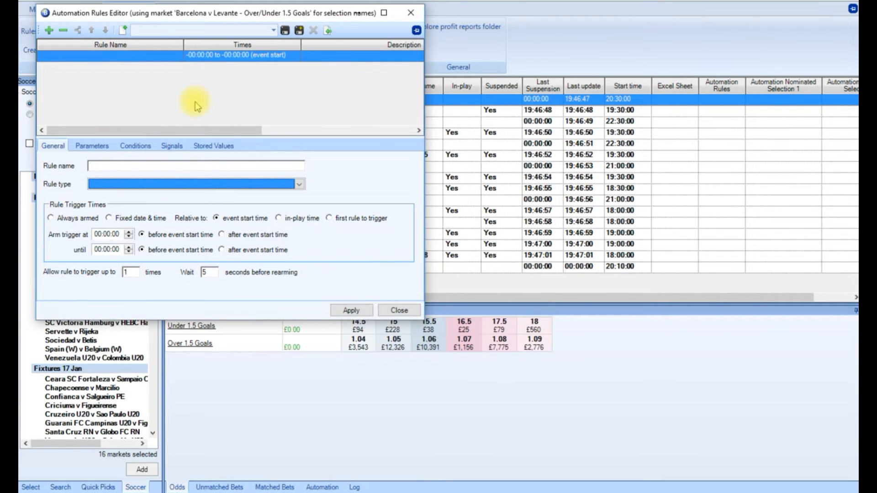
Name the rule "1 Back O1.5 5ticks" and set its type to Place Back Bet.
left_click(116, 167)
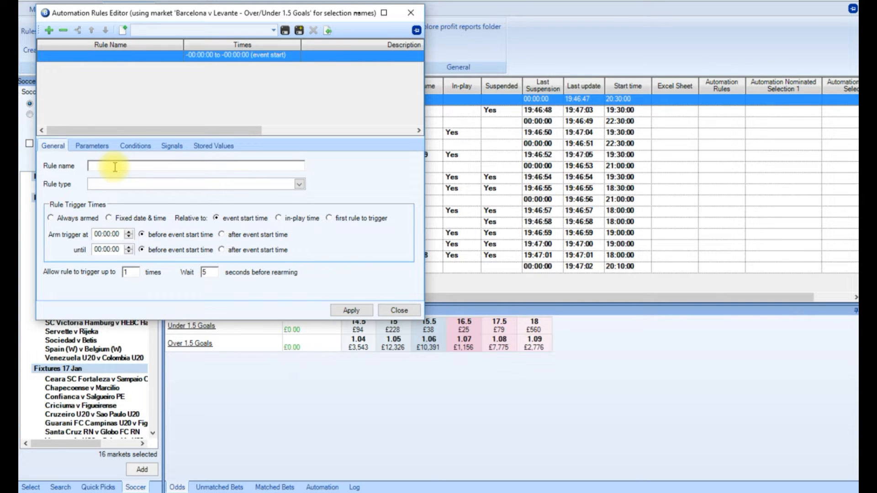
type("1 Ba")
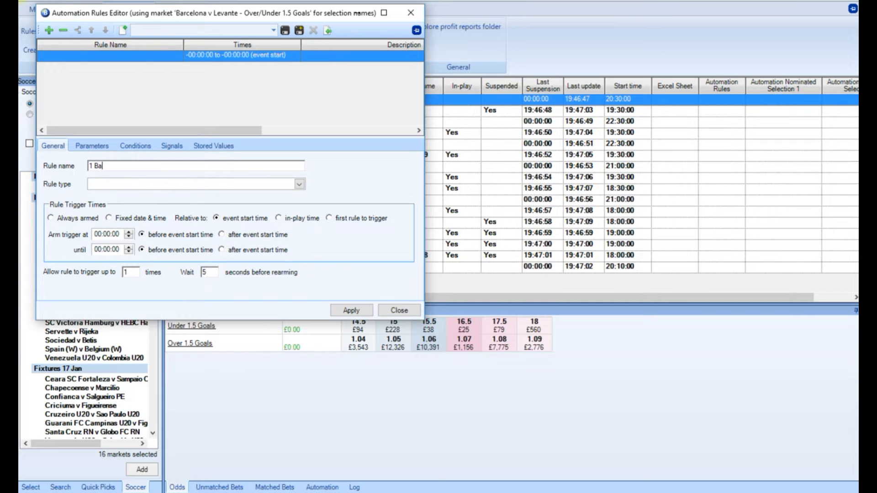
type("ck O1.5 5ti")
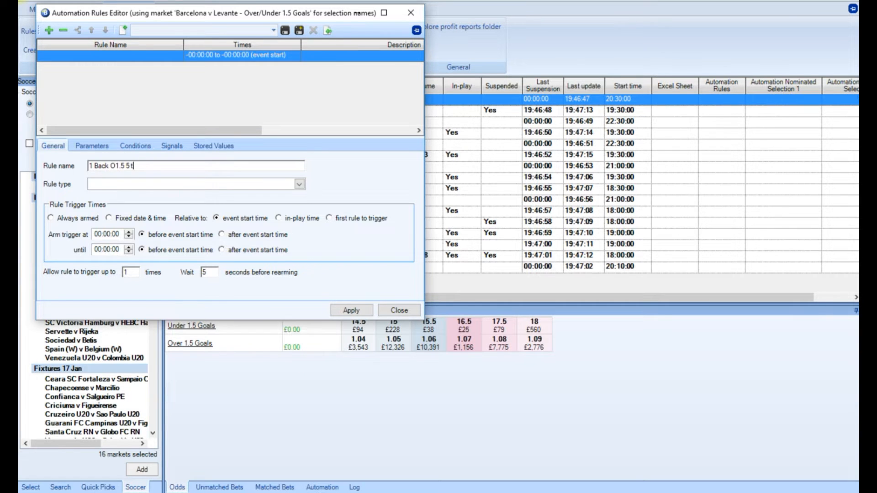
type("cks")
left_click(114, 168)
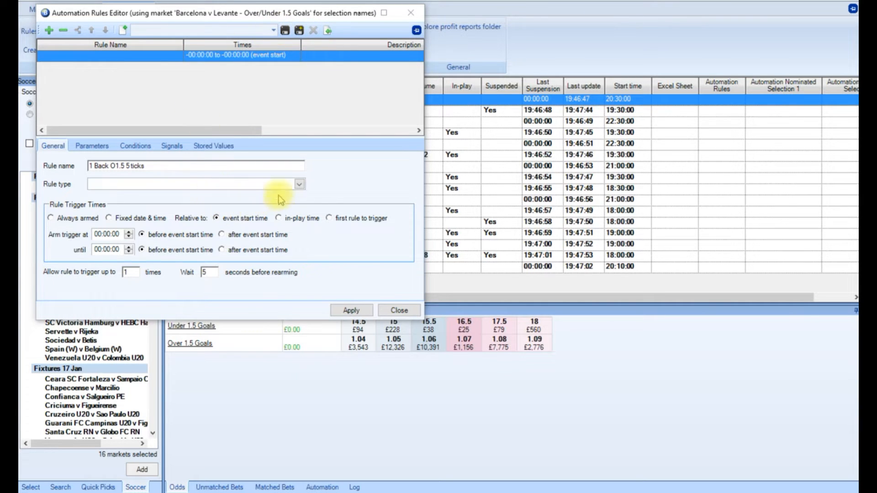
left_click(299, 185)
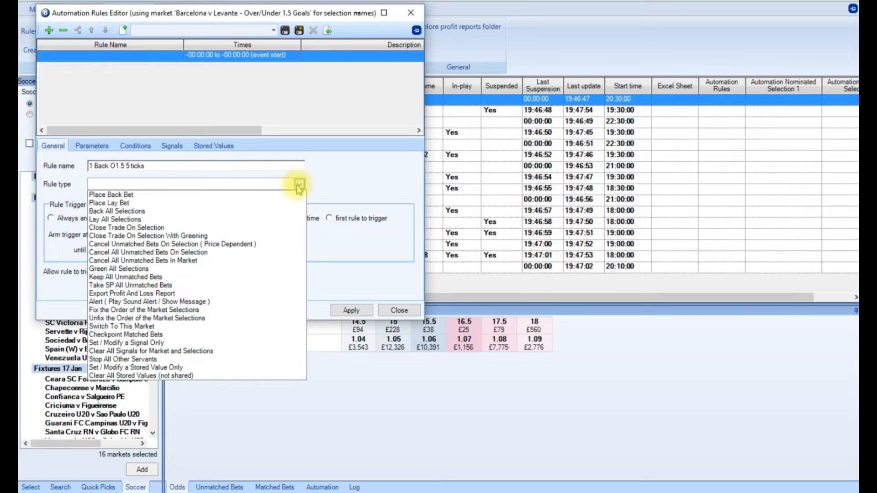
left_click(188, 195)
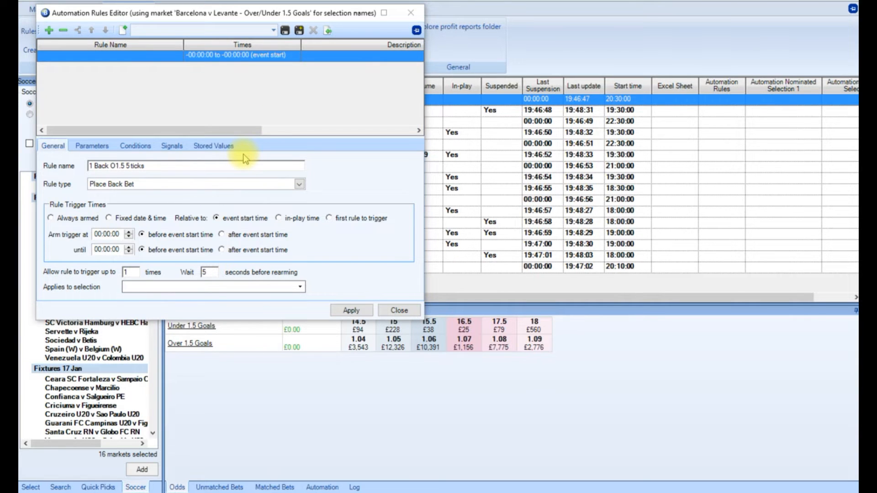
Set the rule's trigger relative to in-play time, armed from 00:01:00 until 00:02:00 after the event goes in-play.
left_click(279, 220)
left_click(108, 234)
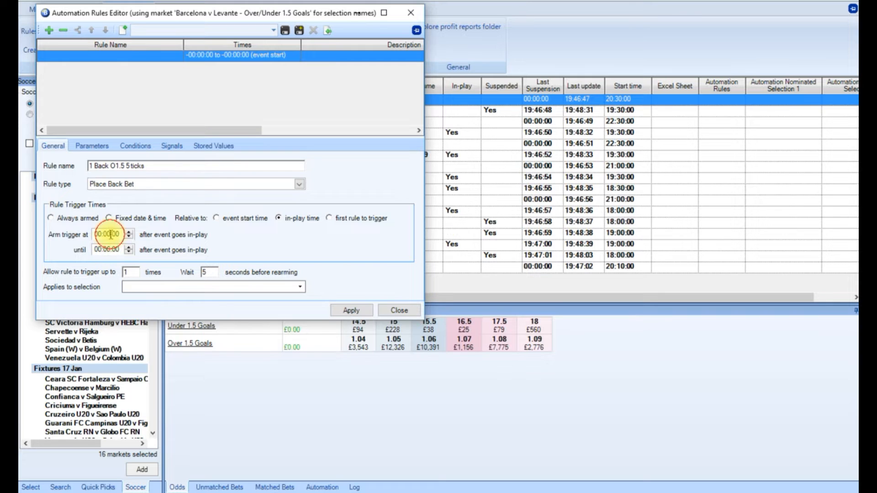
type("1")
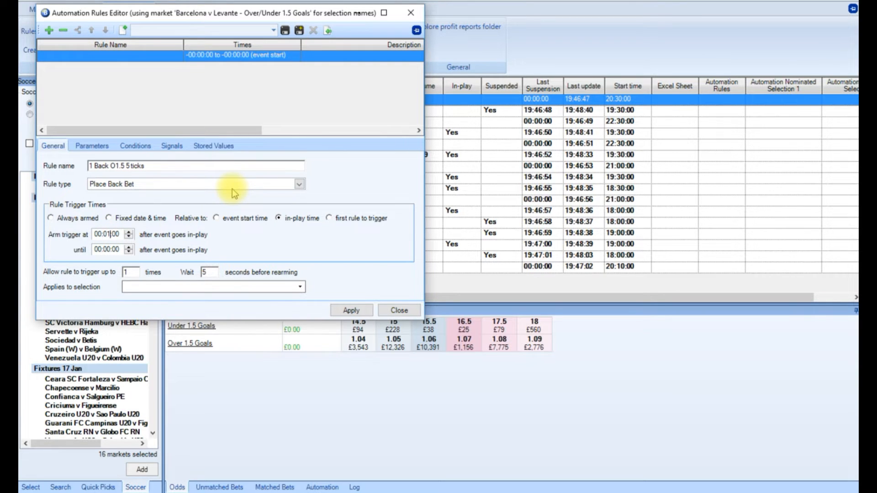
left_click(108, 250)
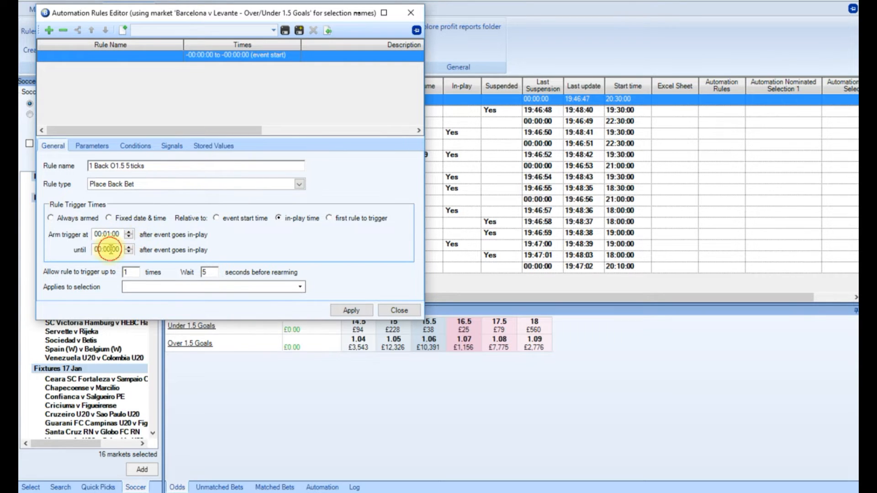
type("2")
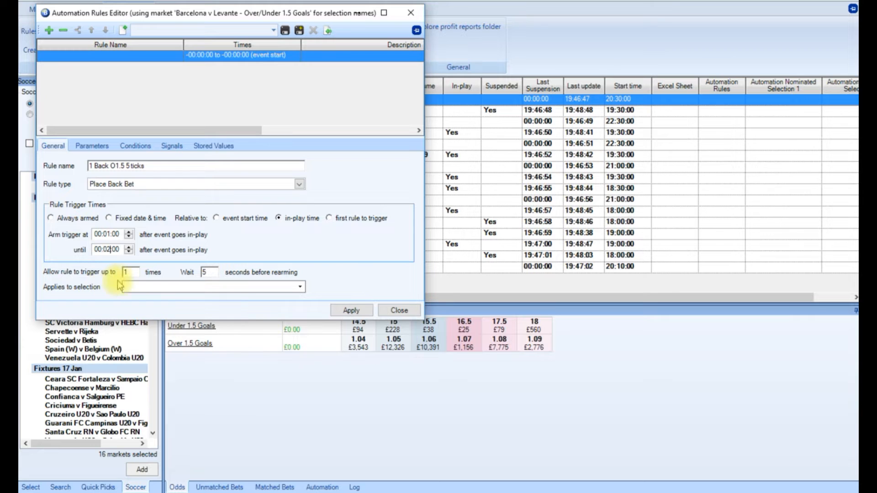
Apply the rule to the selection by row index (betfair order), using row 2.
left_click(172, 287)
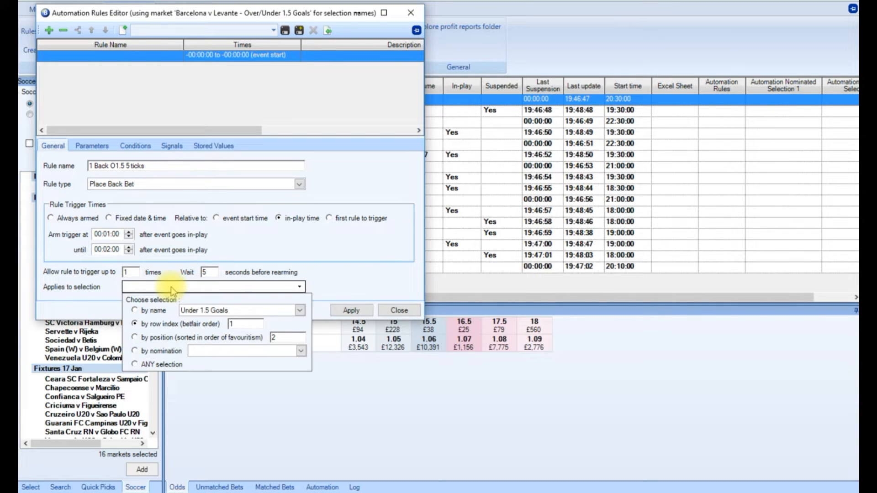
left_click(232, 326)
type("2")
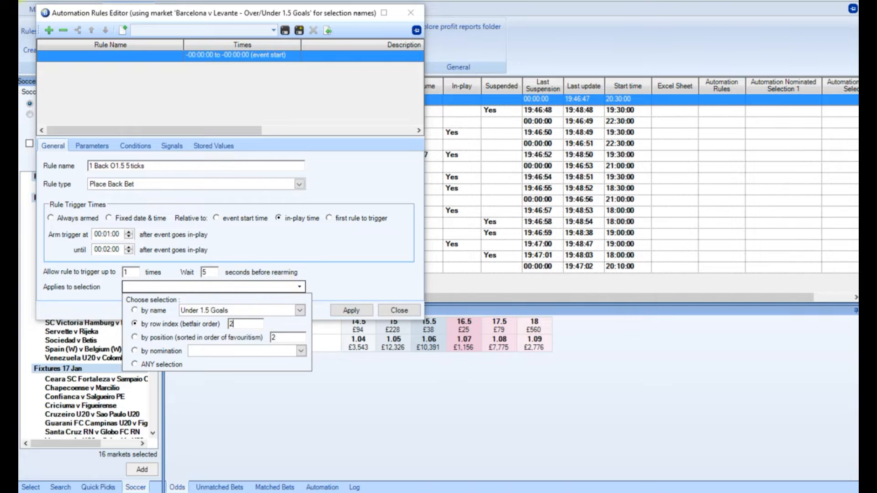
left_click(345, 308)
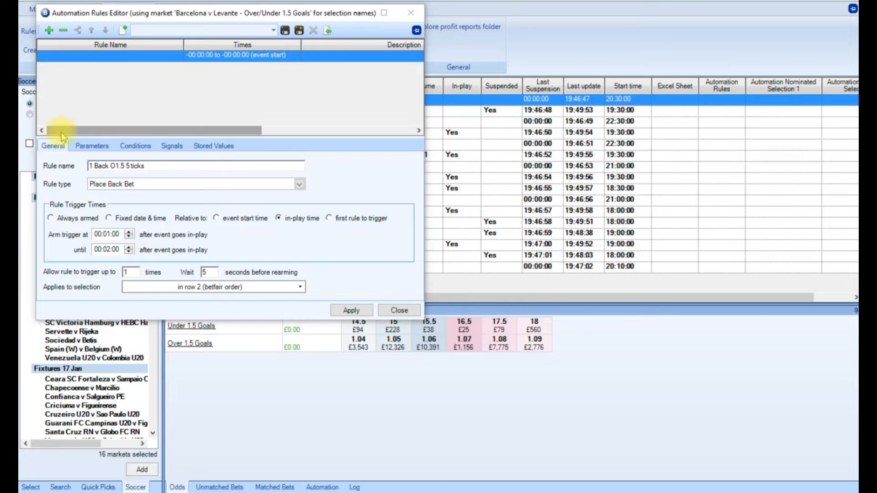
Set the bet to be placed 5 custom ticks above best market price with a fixed stake of £10.
left_click(95, 148)
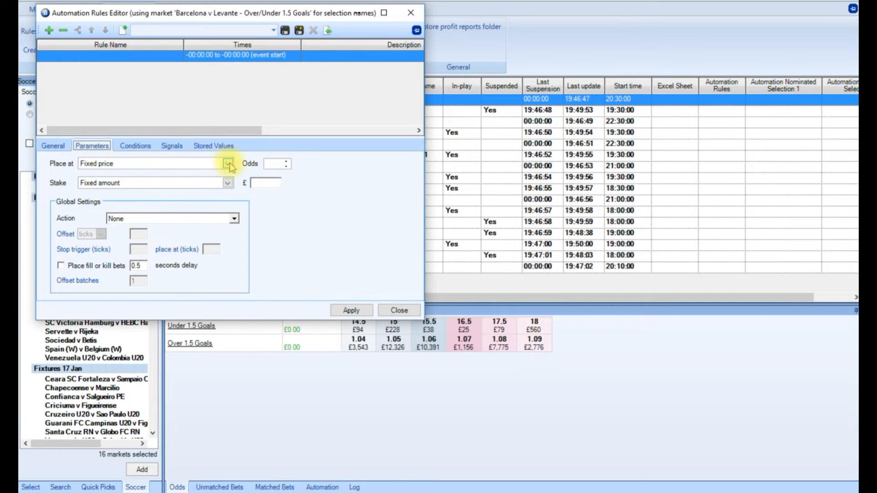
left_click(228, 164)
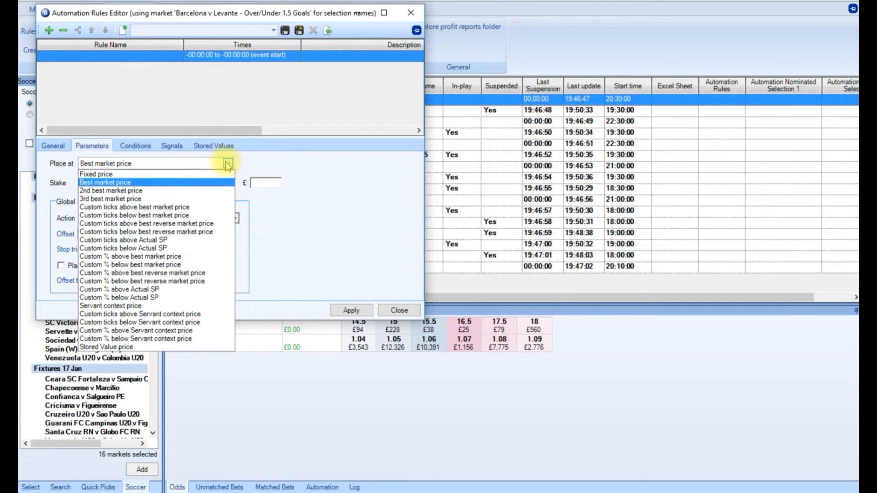
left_click(196, 208)
left_click(270, 164)
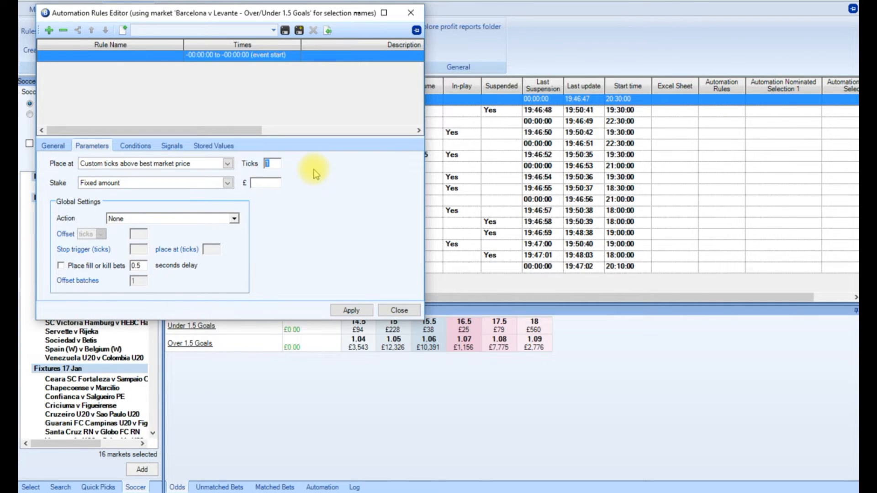
type("5")
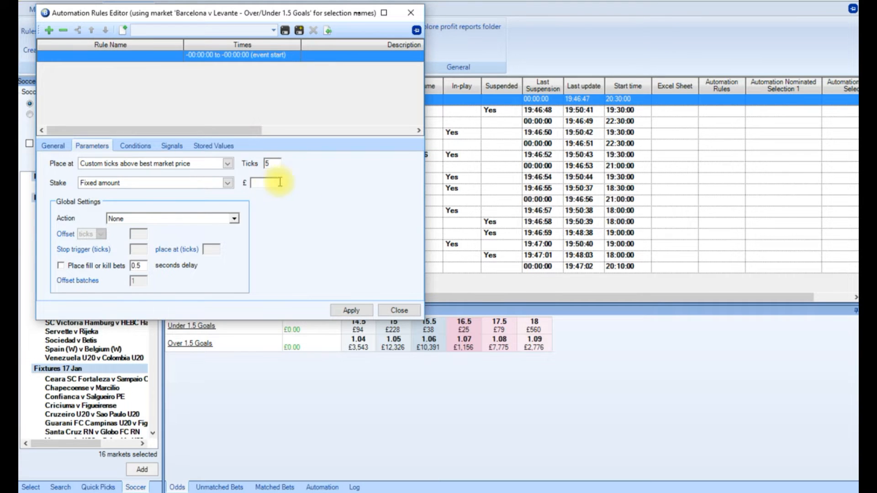
left_click(266, 185)
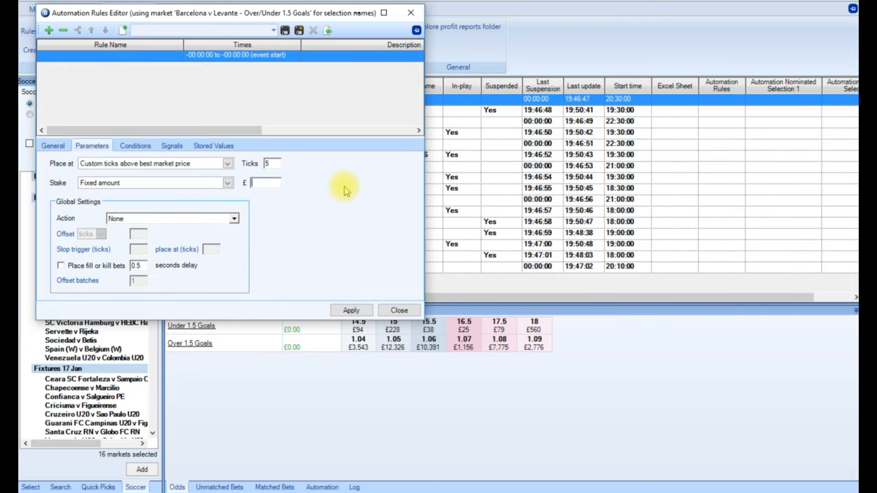
type("10")
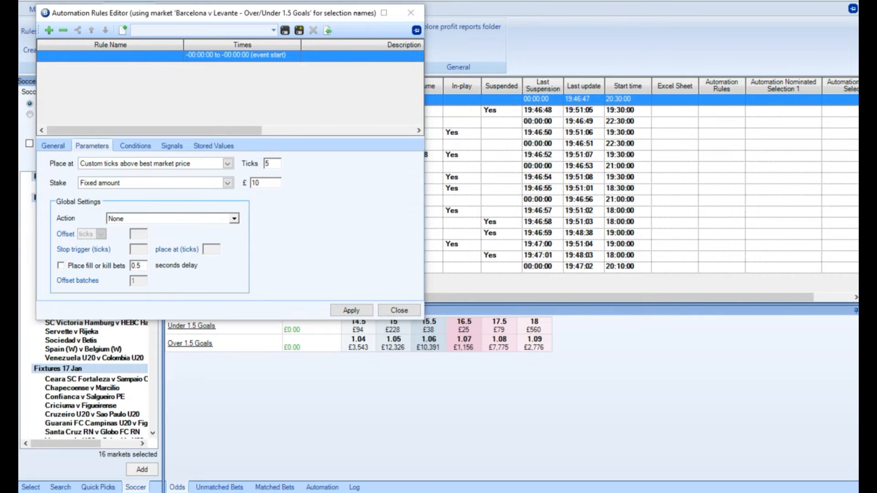
Add an Inplay condition requiring the market to be in-play and a Fixed Odds condition requiring a back price greater than 1.2.
left_click(141, 149)
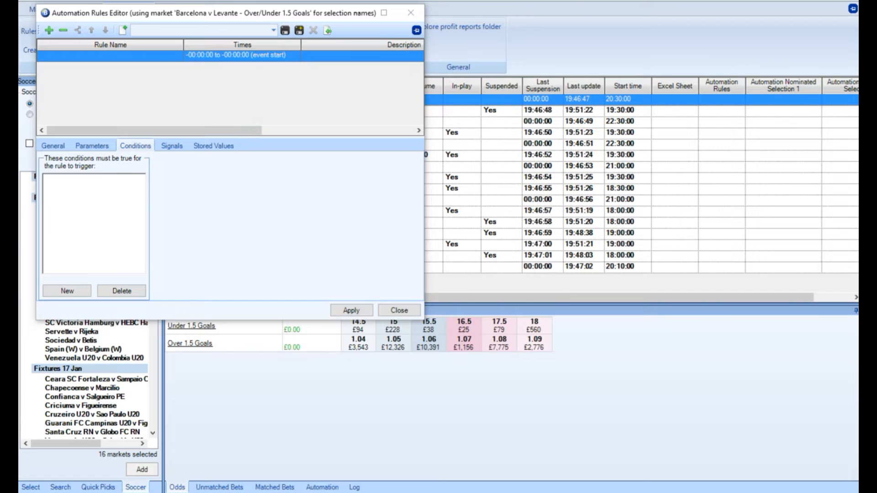
left_click(67, 291)
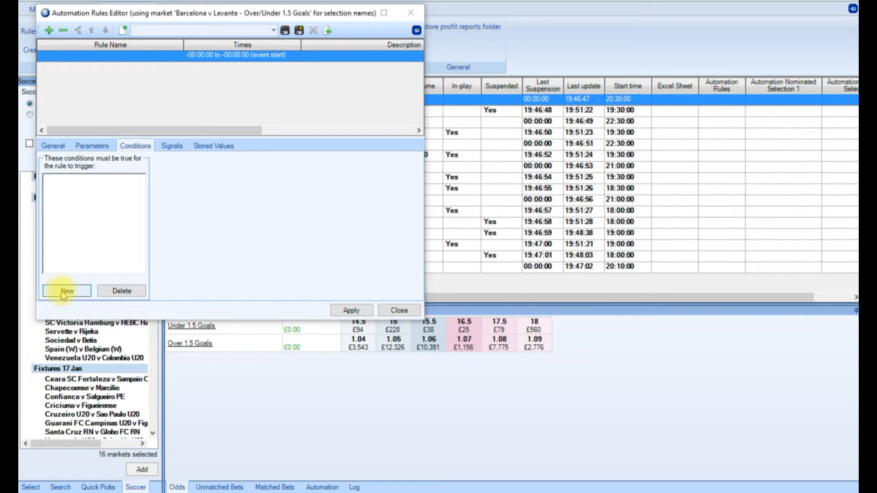
left_click(413, 164)
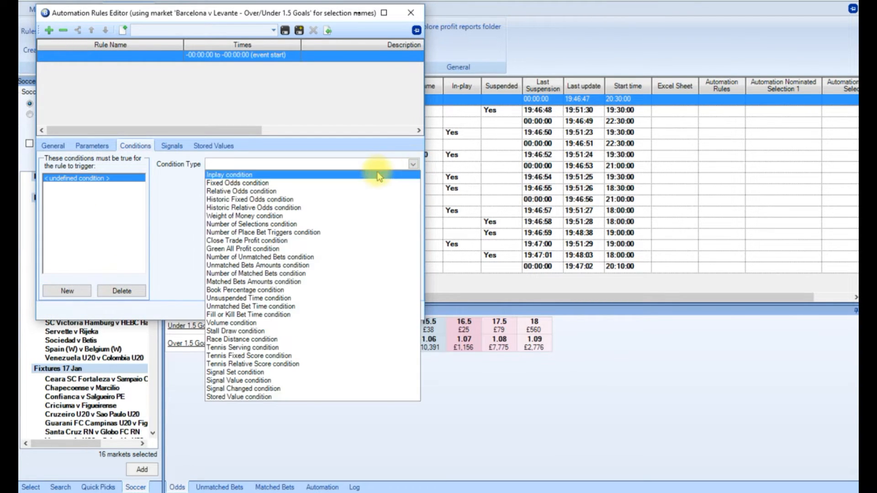
left_click(346, 186)
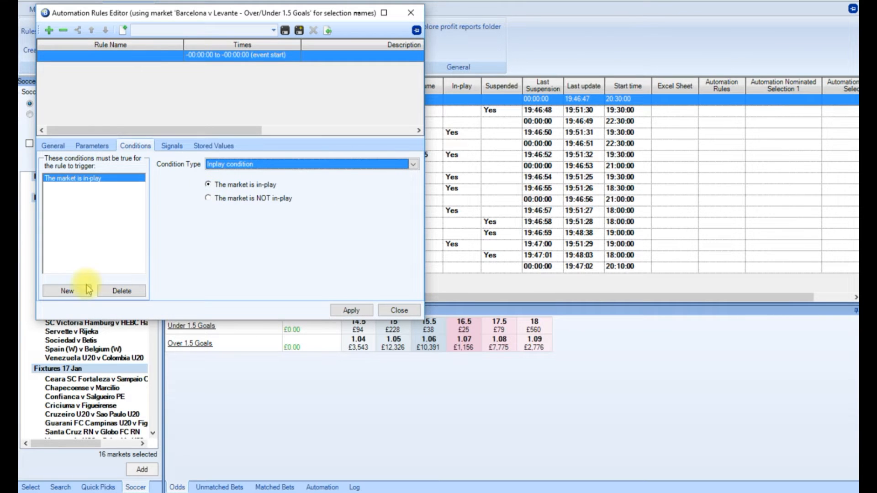
left_click(69, 292)
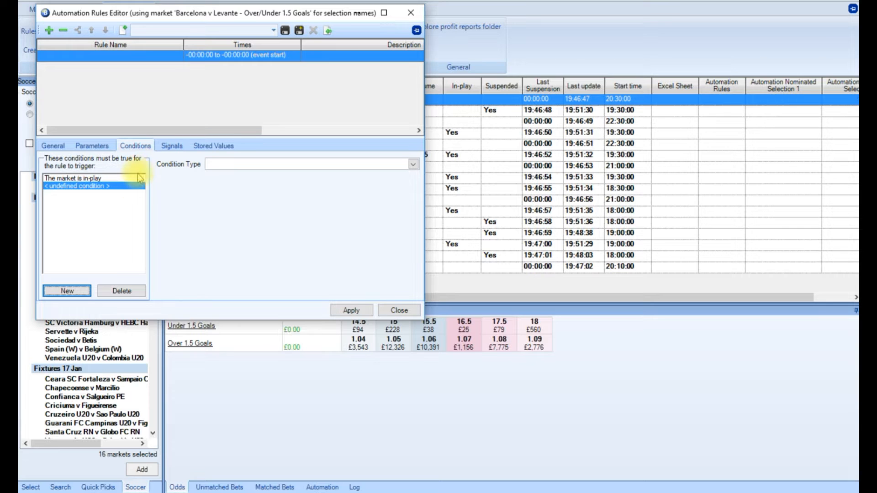
left_click(413, 164)
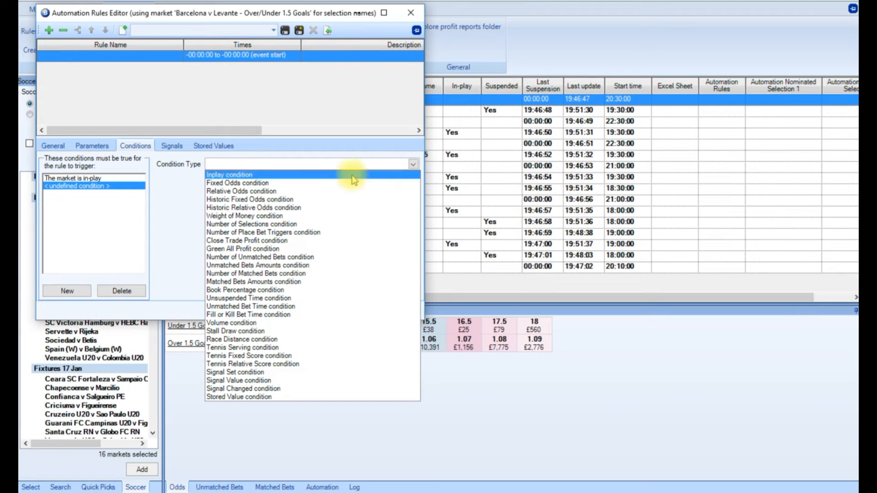
left_click(323, 183)
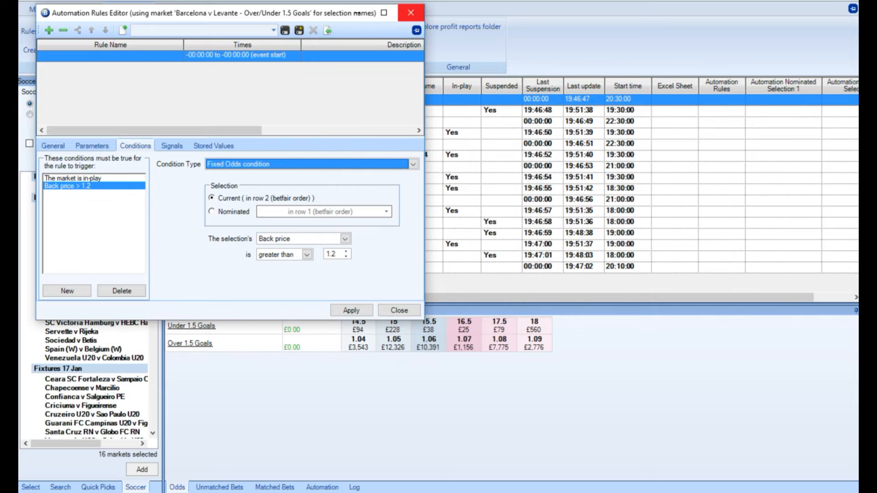
Add conditions requiring the number of selections to equal 2 and the number of matched bets on the market to equal 0.
left_click(66, 291)
left_click(412, 164)
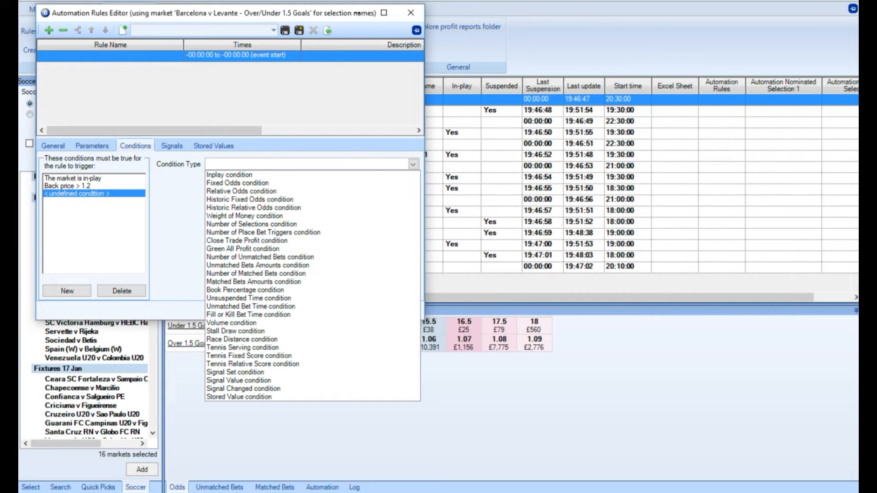
left_click(283, 223)
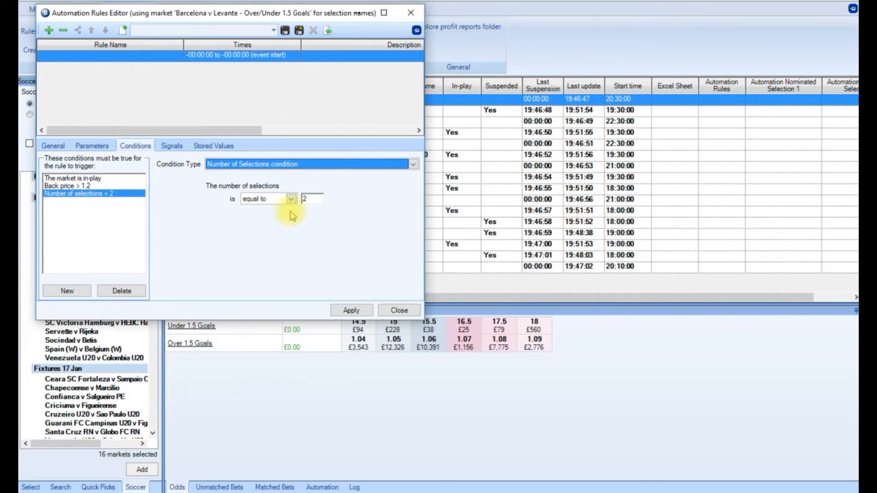
left_click(313, 199)
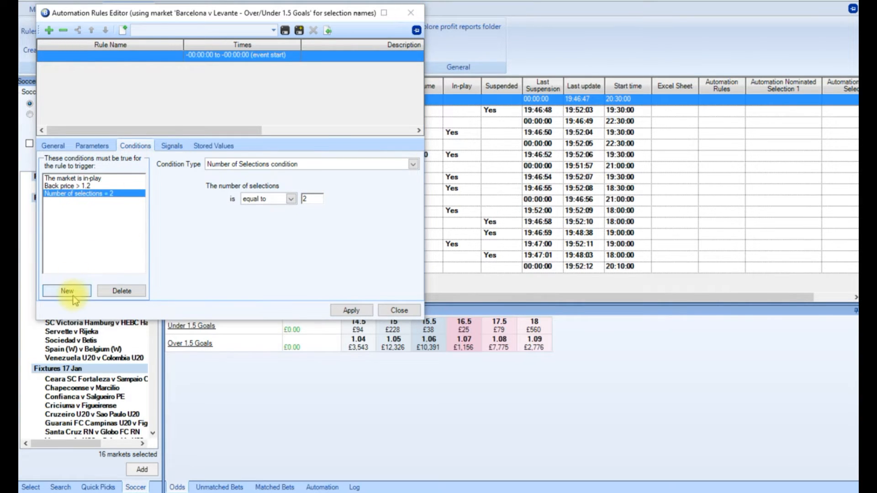
left_click(67, 291)
left_click(404, 165)
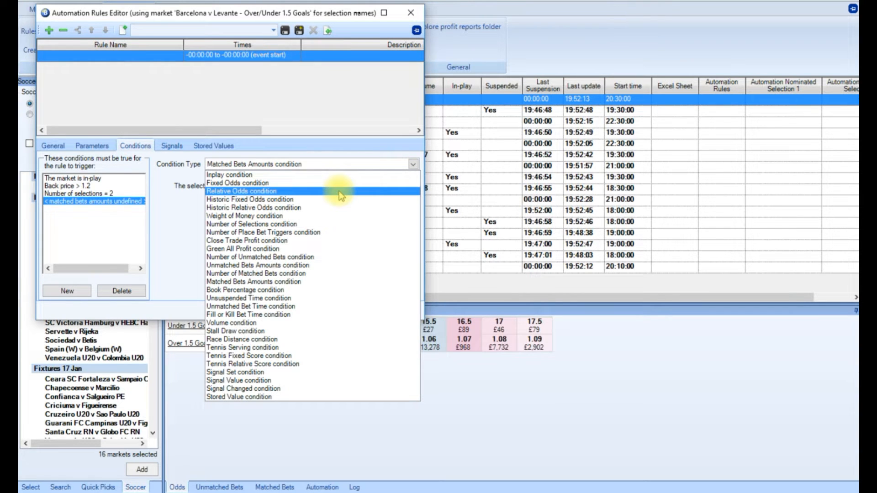
left_click(319, 272)
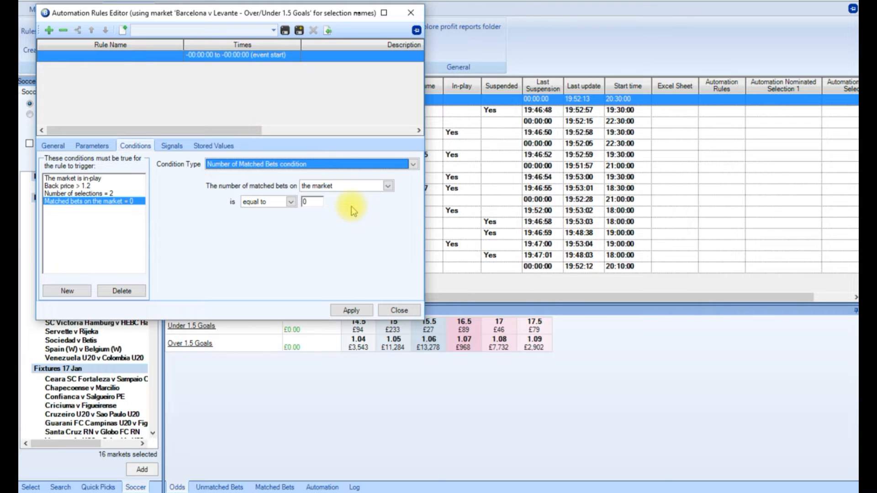
Apply the completed 1 Back O1.5 5 ticks rule and duplicate it until there are five copies in the rule list.
left_click(351, 312)
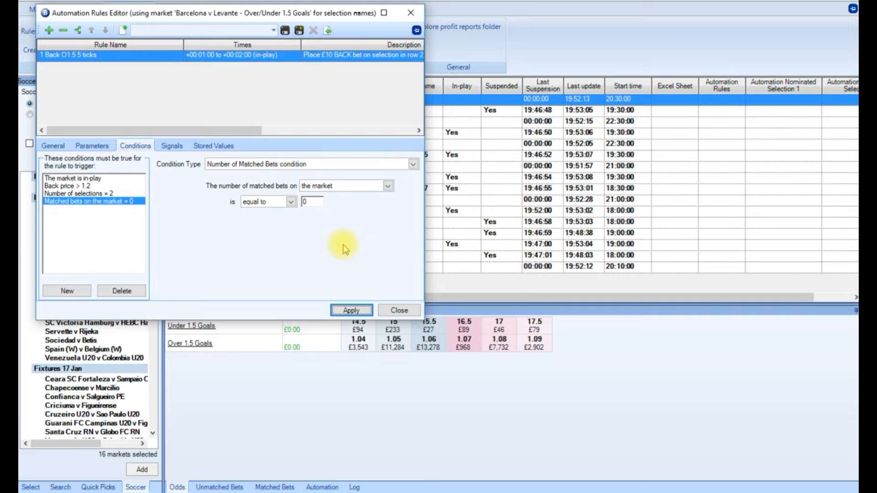
left_click(54, 147)
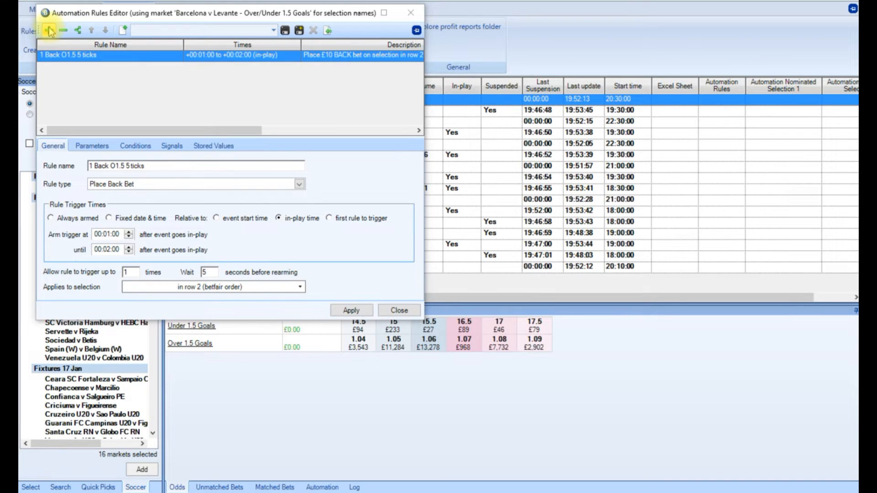
left_click(79, 32)
left_click(78, 31)
left_click(79, 31)
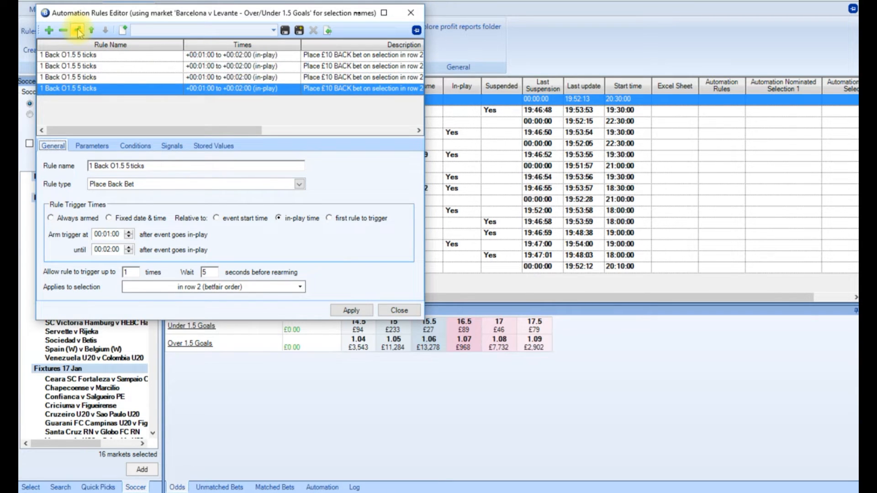
left_click(79, 31)
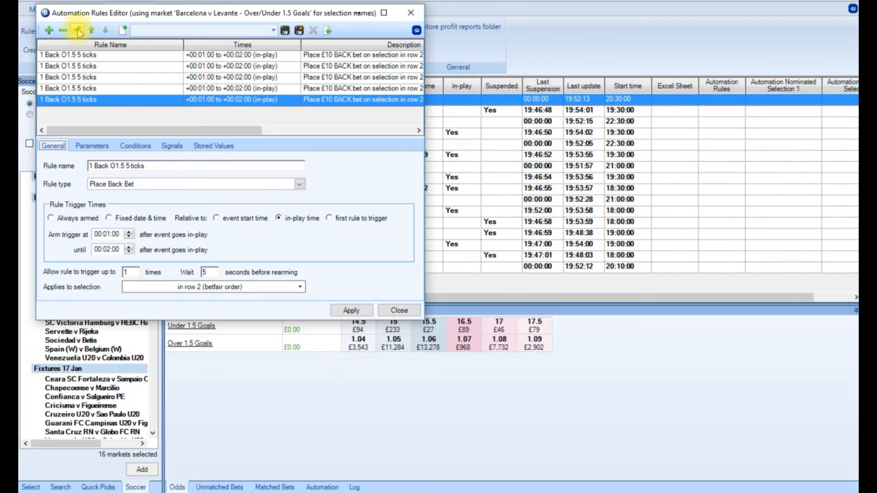
Rename the second rule 1 Back O1.5 10 ticks and set its bet to 10 ticks above best market price.
left_click(82, 66)
left_click(128, 166)
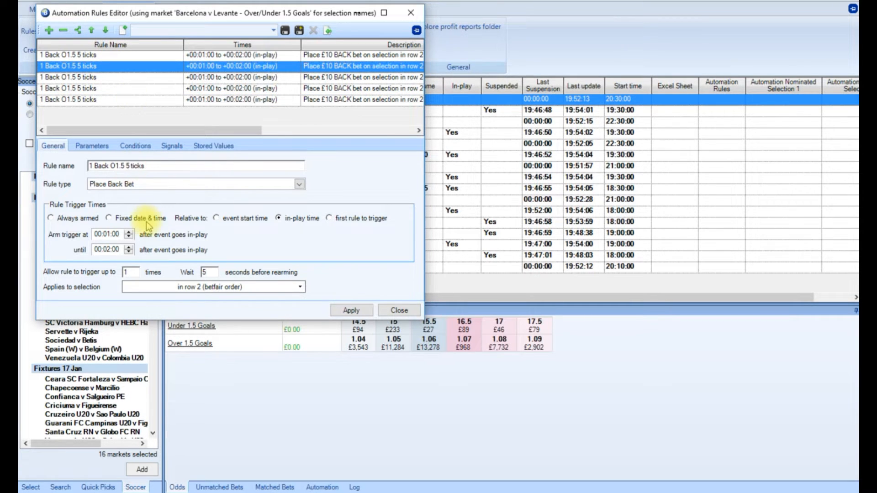
key("BackSpace")
type("10")
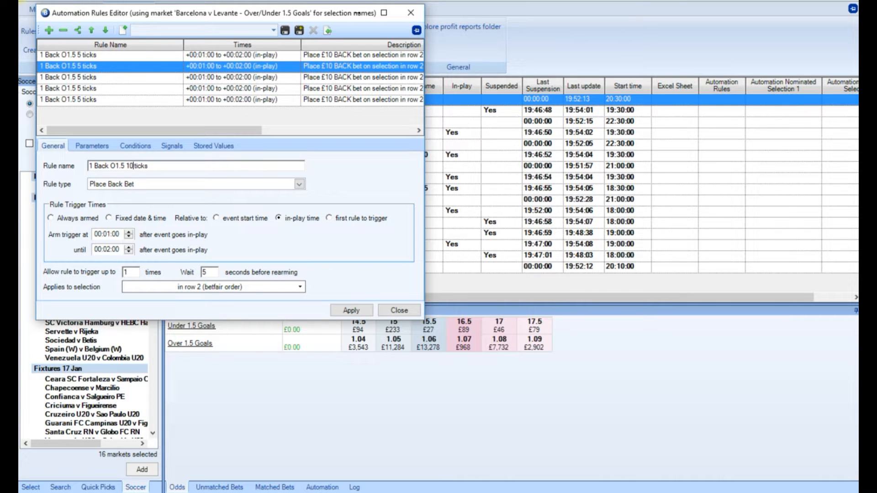
left_click(351, 310)
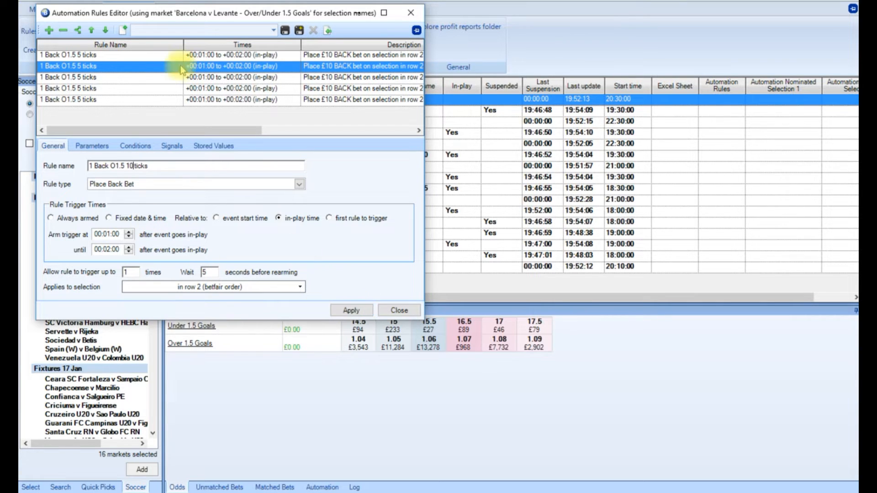
left_click(94, 146)
double_click(271, 164)
type("1")
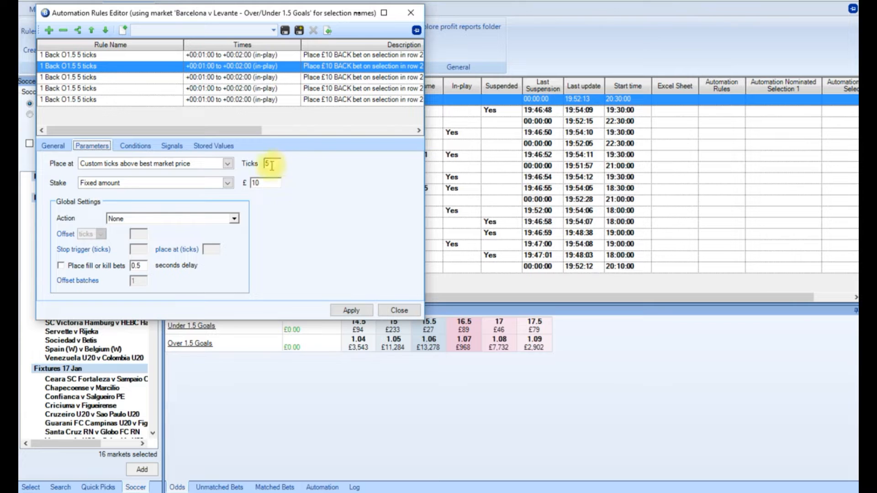
type("0")
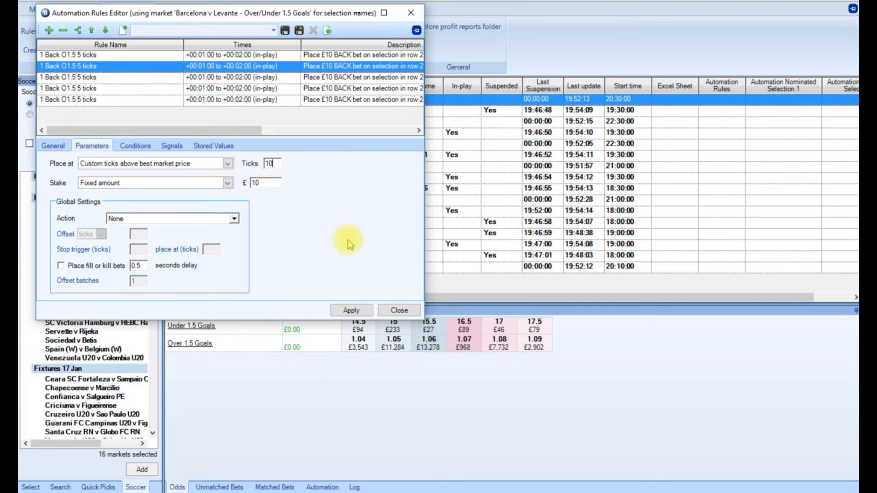
left_click(351, 310)
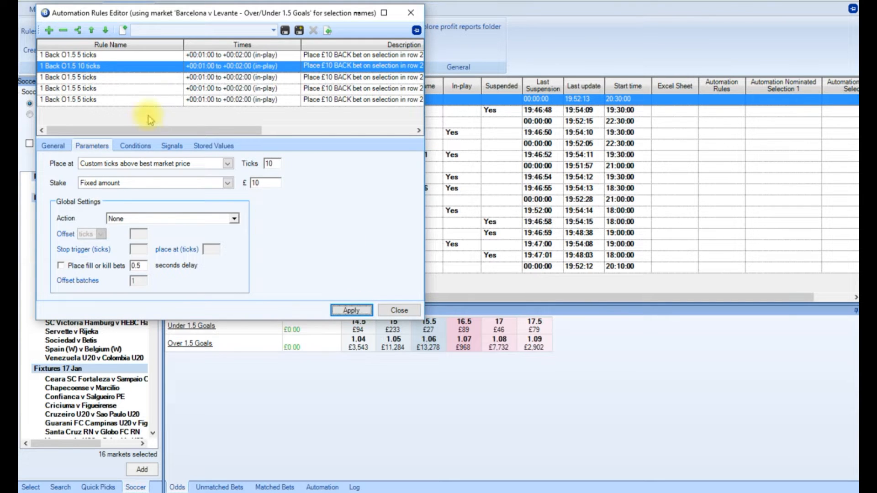
Set the third rule to 20 ticks above best market price and rename it 1 Back O1.5 20 ticks.
left_click(91, 77)
double_click(269, 164)
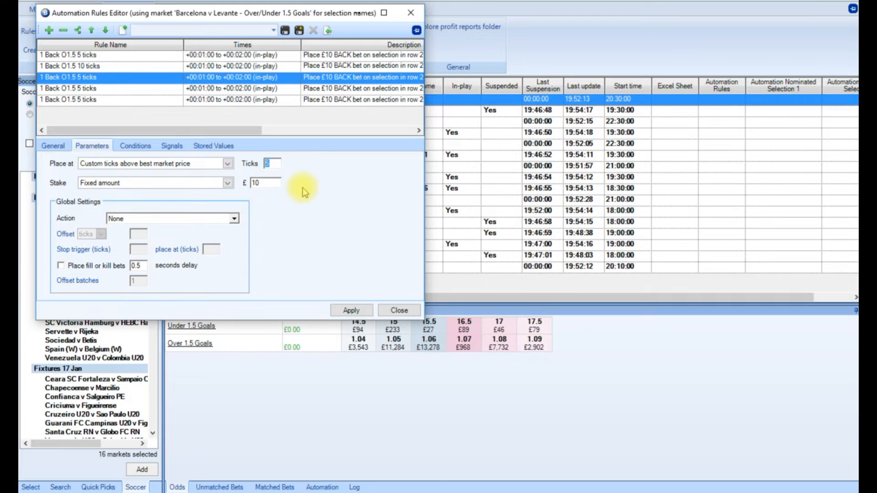
type("20")
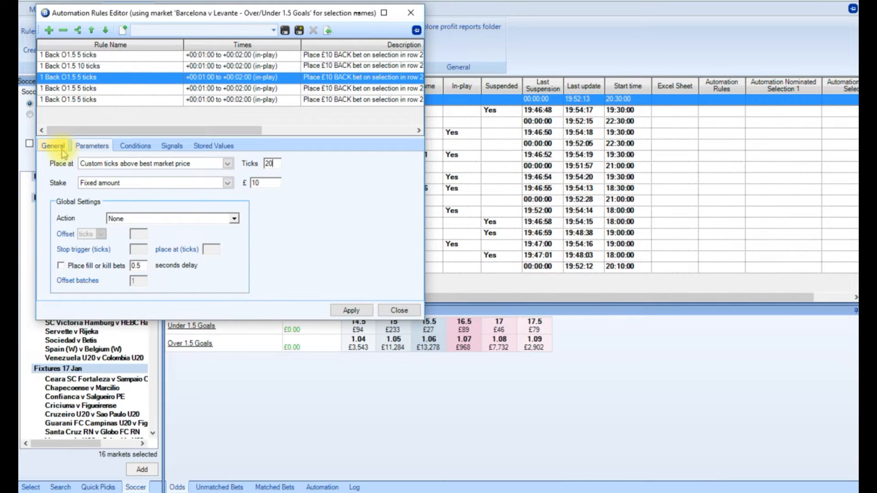
left_click(57, 146)
left_click(131, 167)
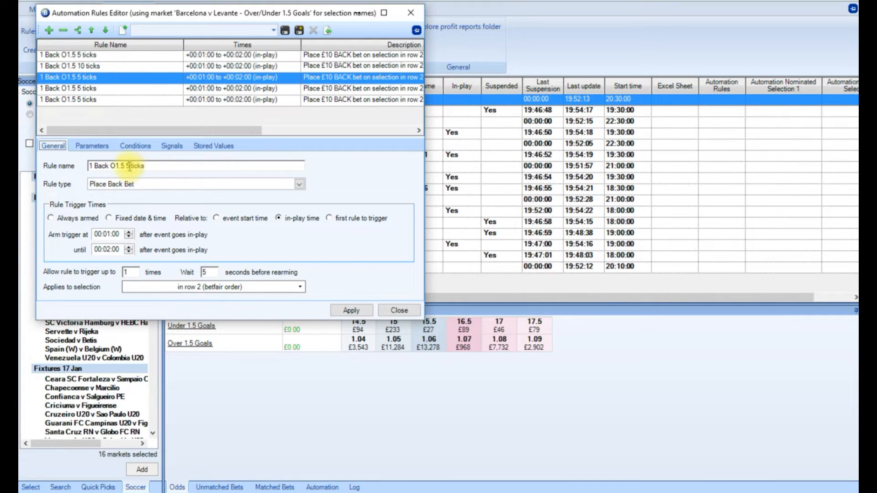
key("BackSpace")
key("BackSpace")
type("20")
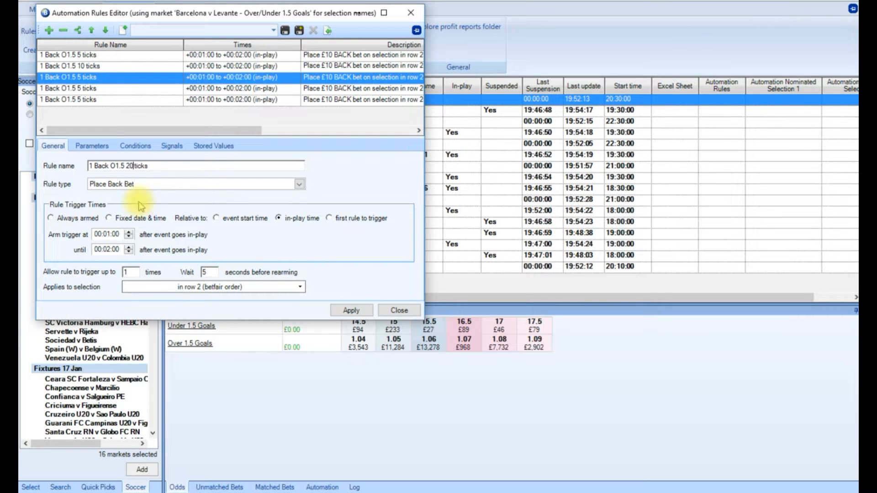
left_click(351, 310)
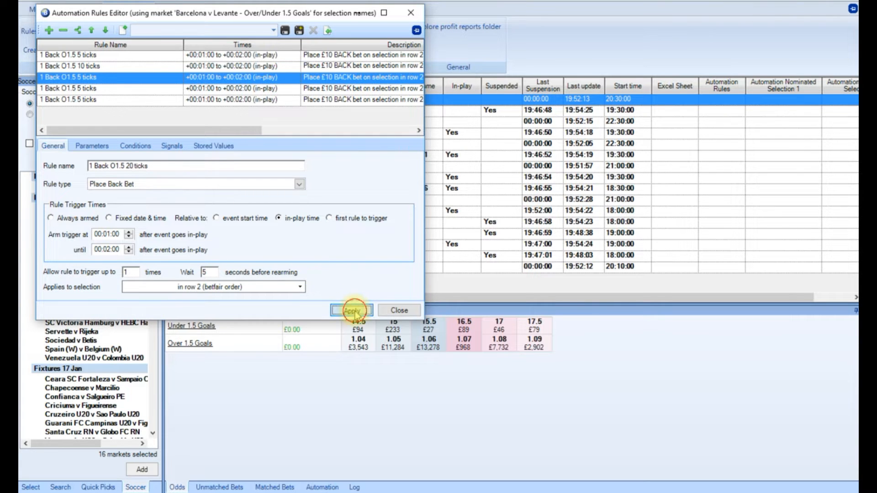
Rename the fourth rule 1 Back O1.5 30 ticks and set its bet to 30 ticks above best market price.
left_click(77, 89)
left_click(131, 166)
key("BackSpace")
type("30")
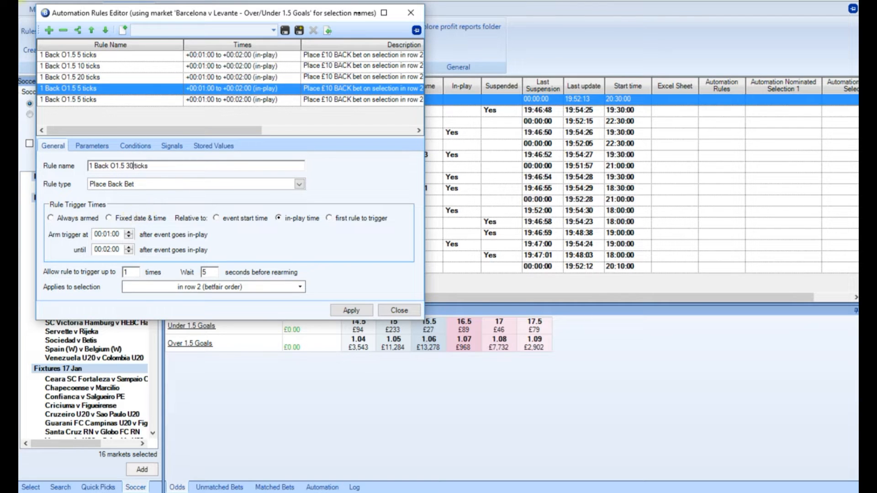
left_click(92, 145)
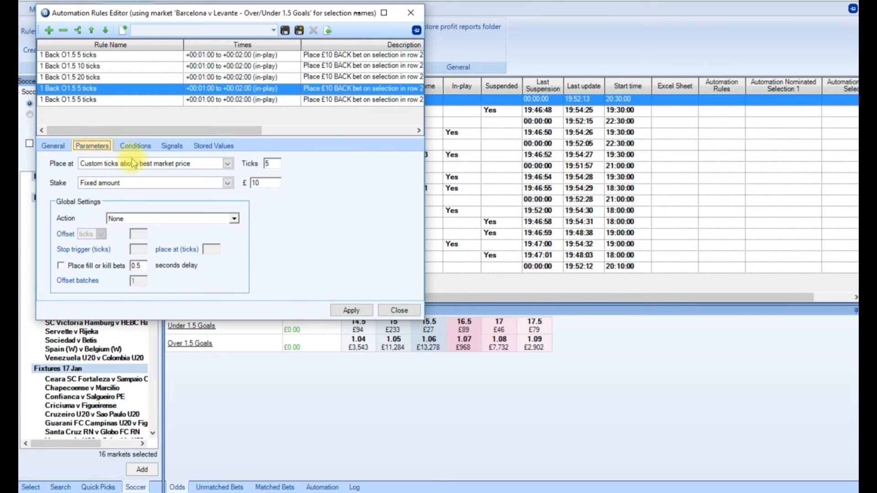
double_click(274, 164)
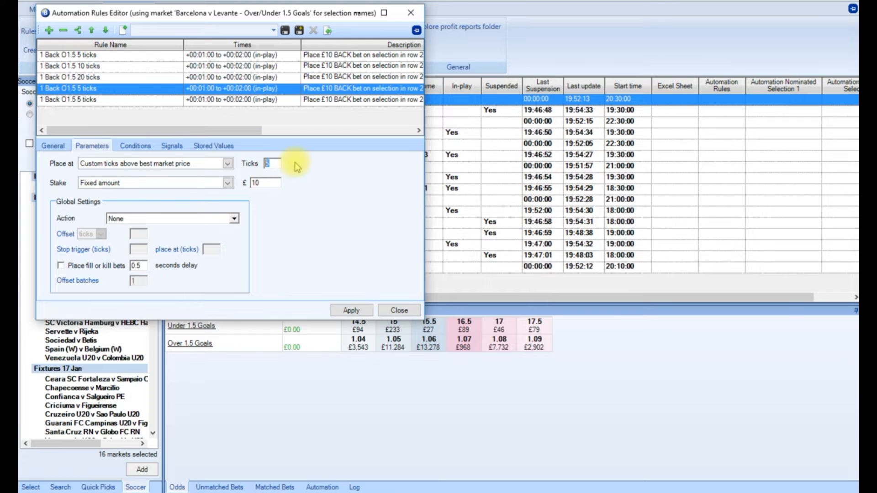
type("30")
left_click(357, 311)
Set the fifth rule to 40 ticks above best market price and rename it 1 Back O1.5 40 ticks.
left_click(105, 99)
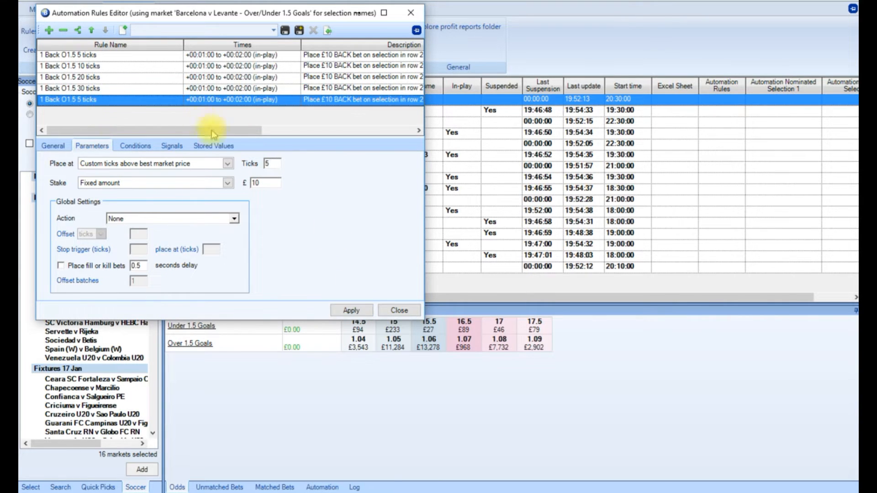
double_click(271, 163)
type("40")
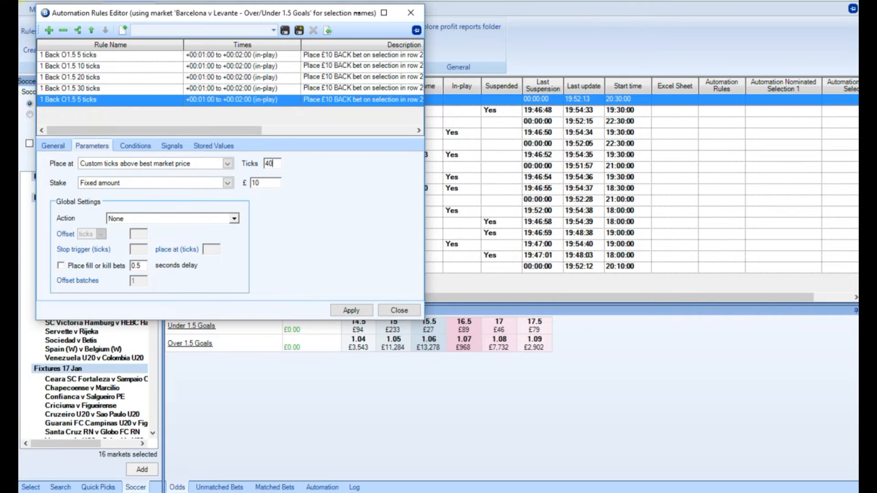
left_click(53, 146)
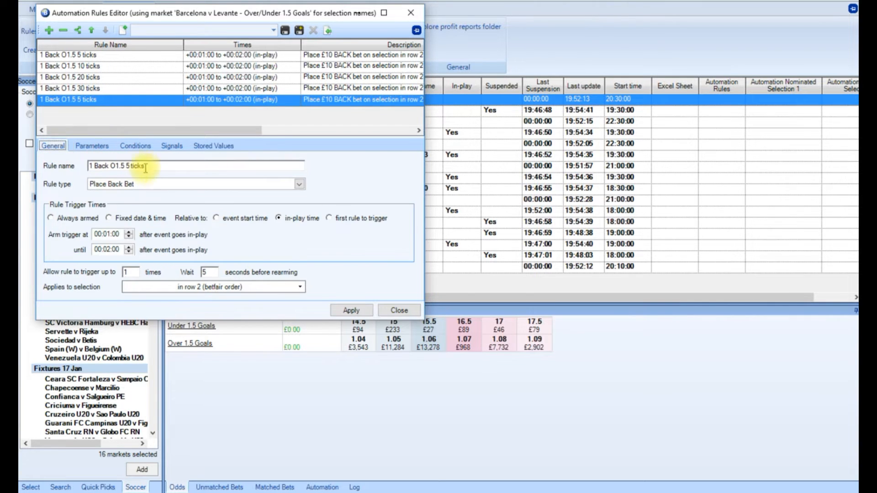
left_click(129, 167)
key("BackSpace")
type("40")
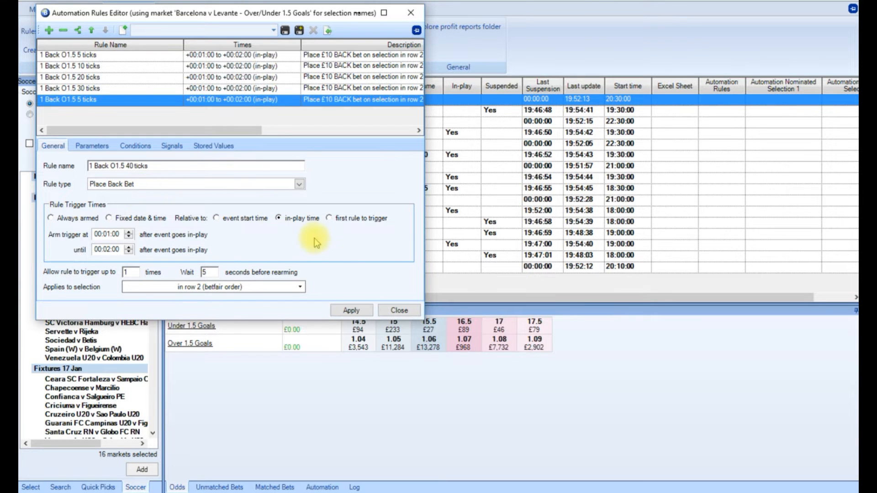
left_click(352, 312)
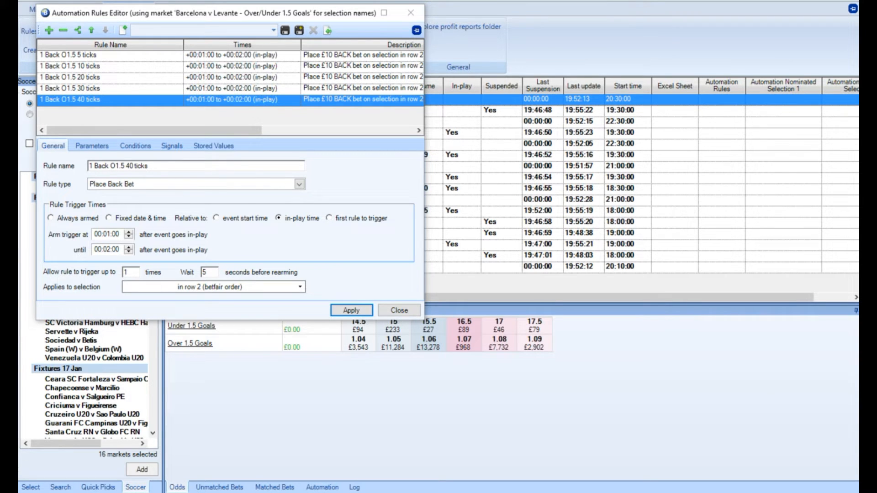
Add a new rule named Green at HT with the rule type Green All Selections.
left_click(49, 31)
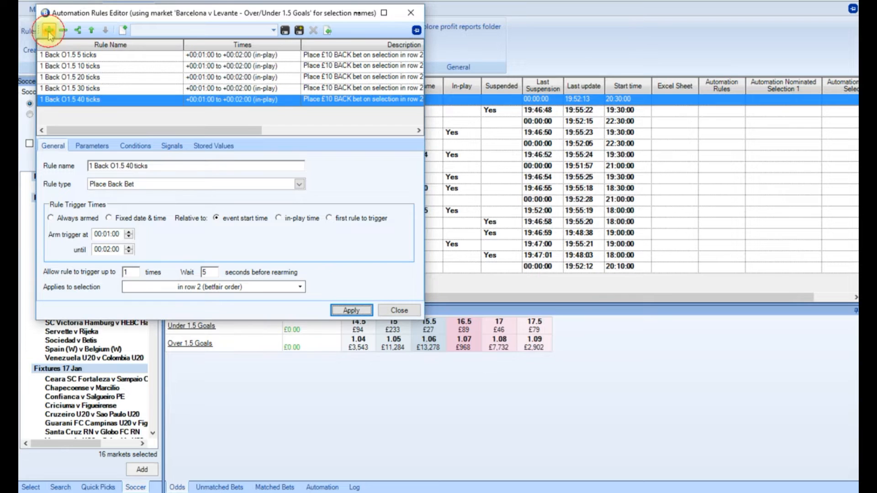
left_click(111, 167)
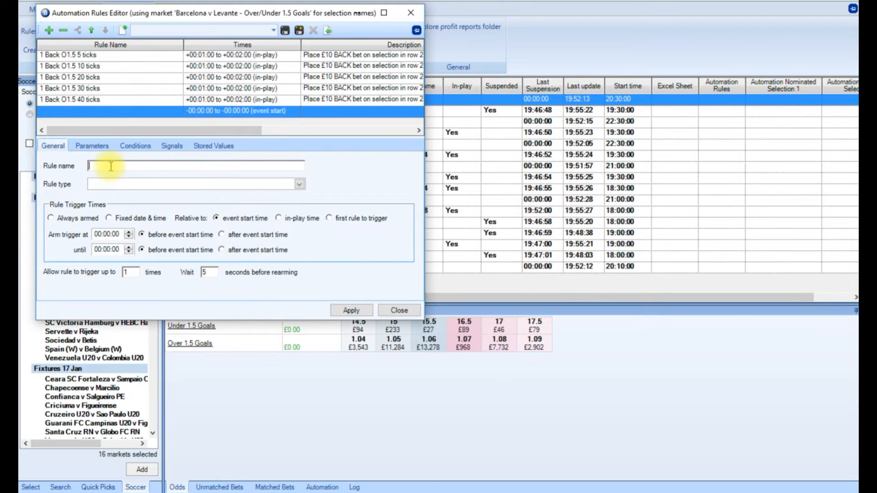
type("Green at HT")
left_click(299, 184)
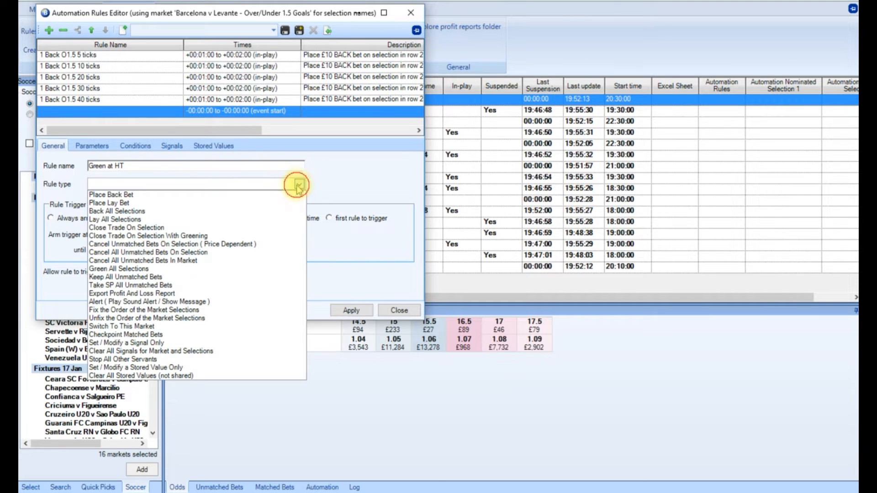
left_click(199, 269)
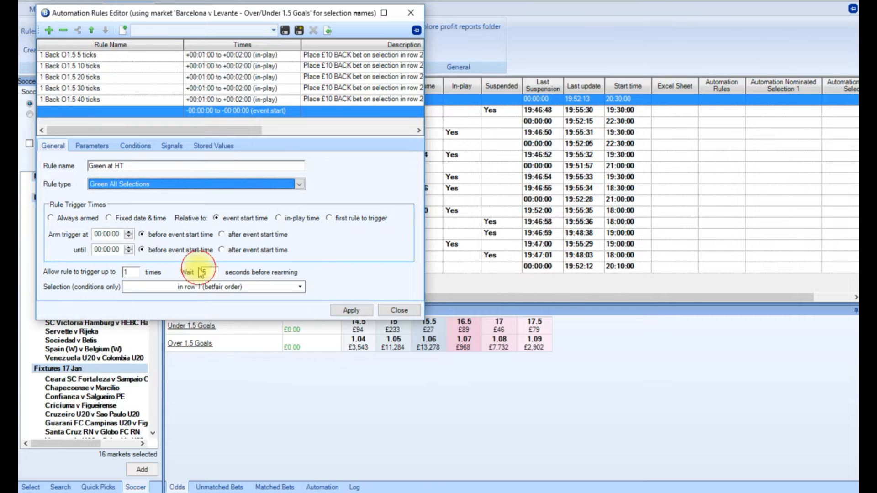
Arm the Green at HT rule relative to in-play time, from 00:48:00 until 01:15:00 after the event goes in-play.
left_click(279, 219)
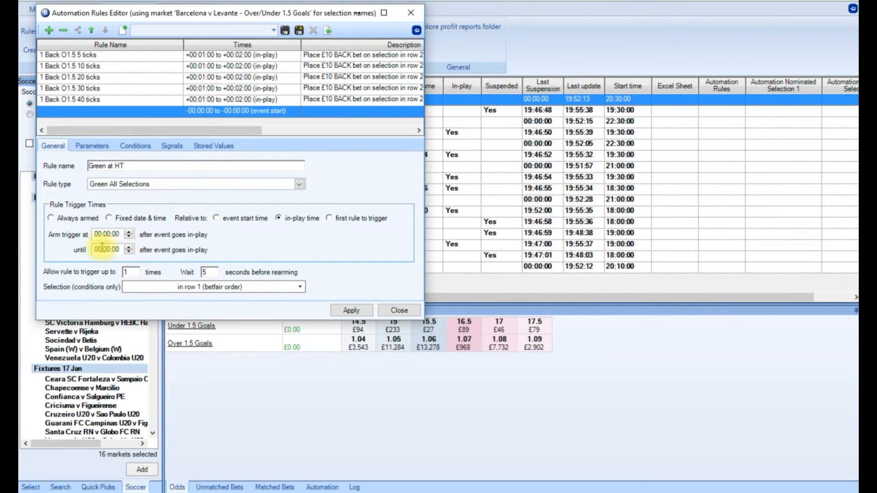
left_click(111, 234)
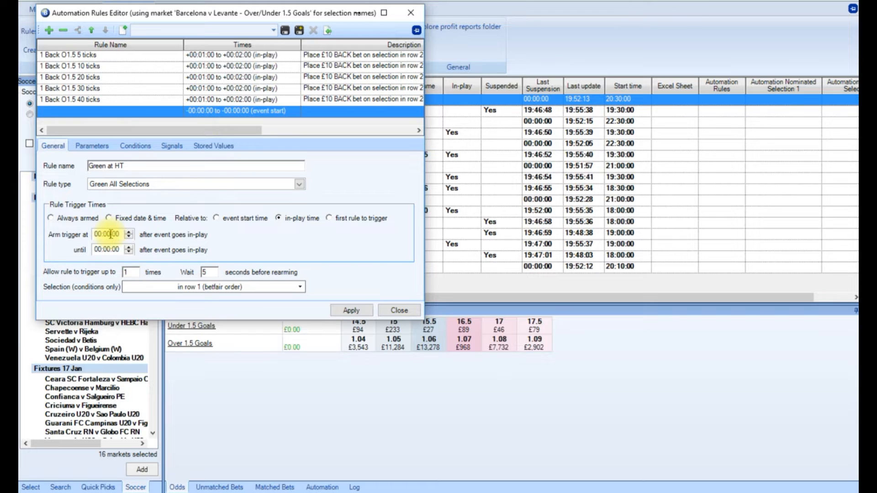
key("BackSpace")
key("BackSpace")
type("48")
left_click(102, 250)
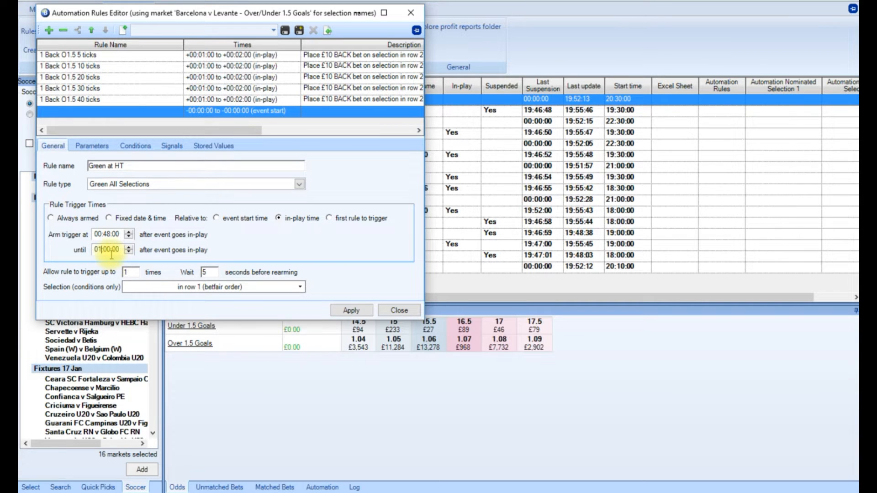
left_click(112, 253)
key("BackSpace")
key("BackSpace")
type("15")
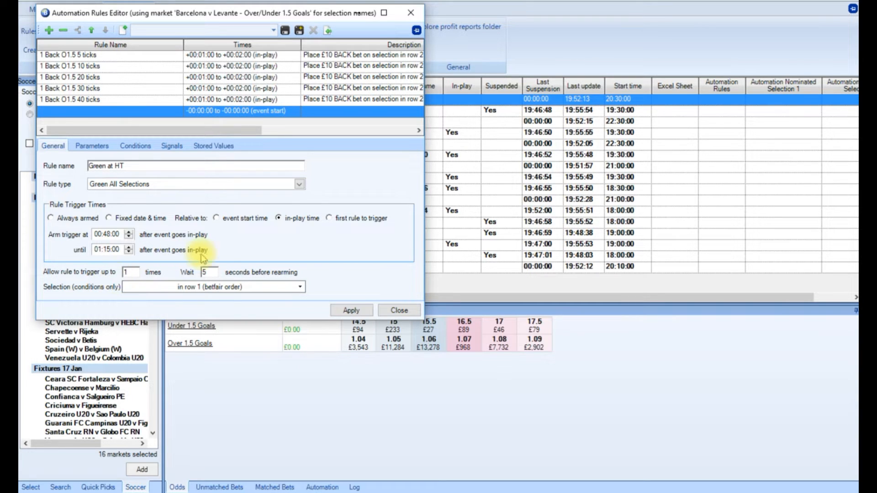
Set the Green at HT rule's condition selection to ANY selection and allow it to trigger up to 5 times.
left_click(235, 289)
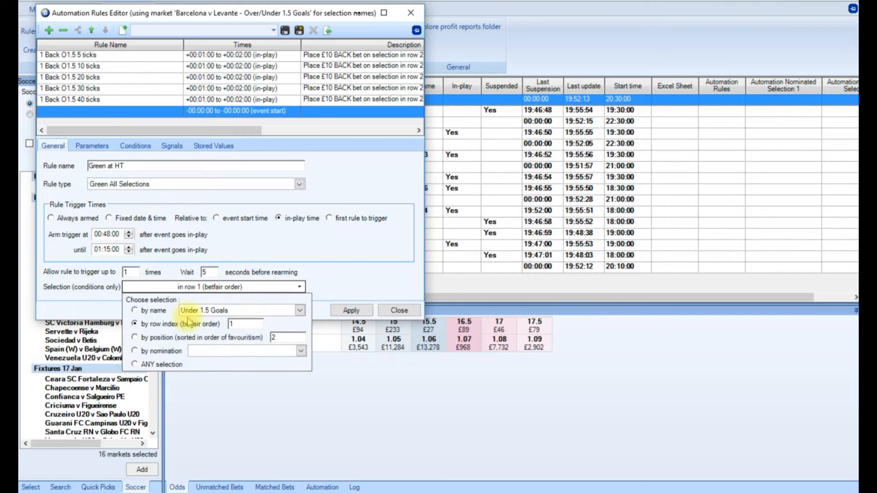
left_click(135, 365)
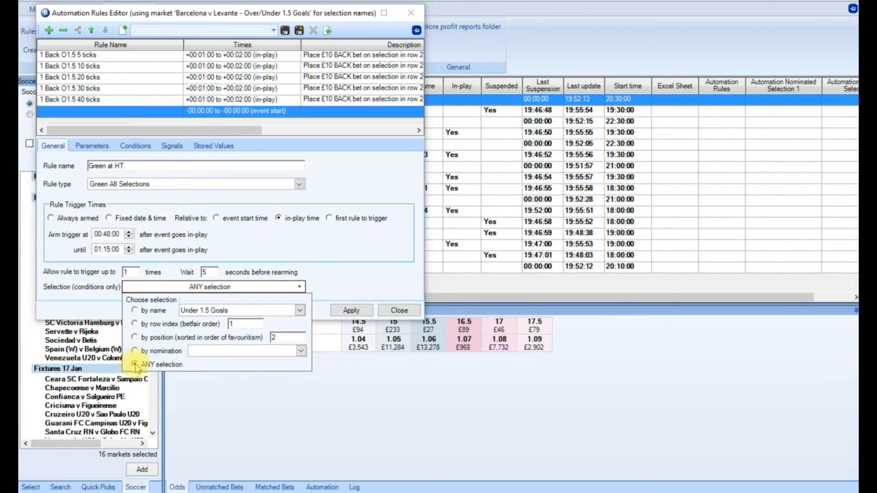
left_click(355, 249)
left_click(130, 272)
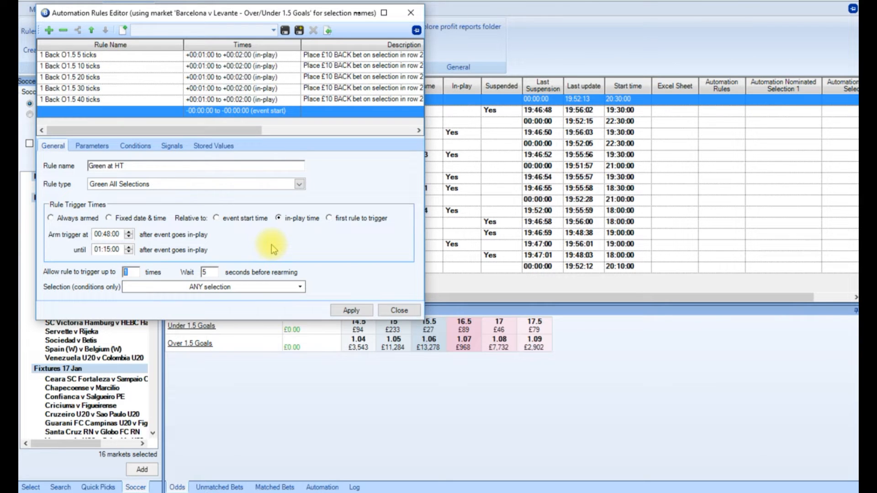
type("5")
key("Tab")
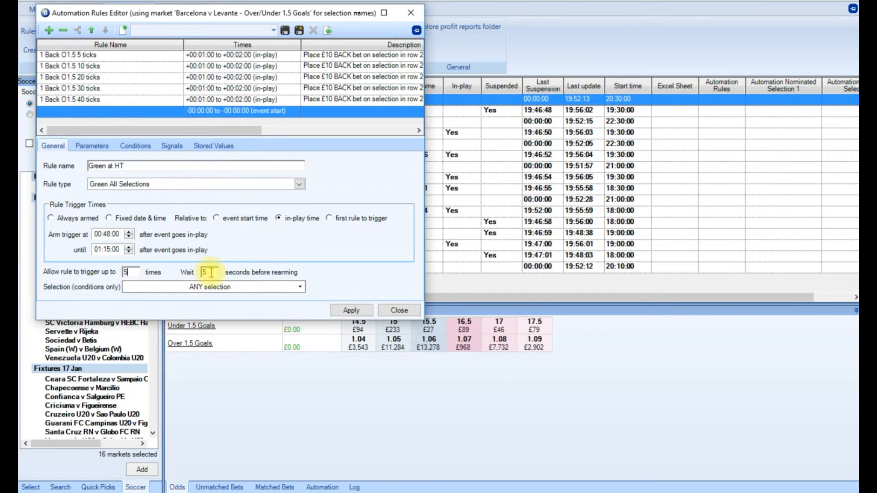
Set the Green at HT rule to wait 60 seconds before rearming and apply the rule.
type("60")
left_click(343, 259)
left_click(350, 310)
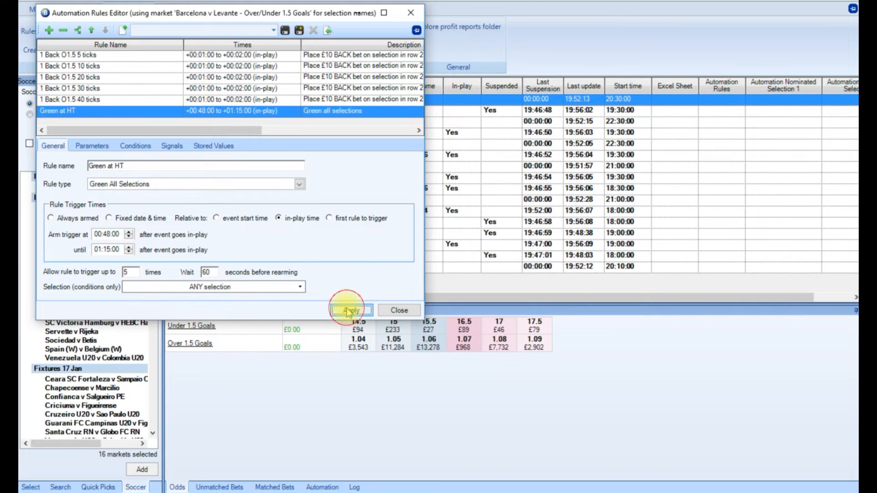
Add a Green All Profit condition to the Green at HT rule requiring a profit greater than £0.50 across all selections.
left_click(102, 149)
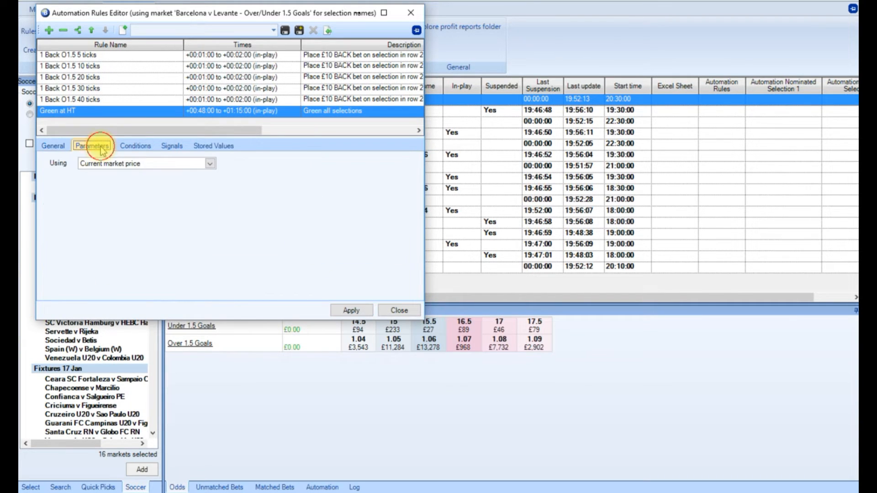
left_click(137, 151)
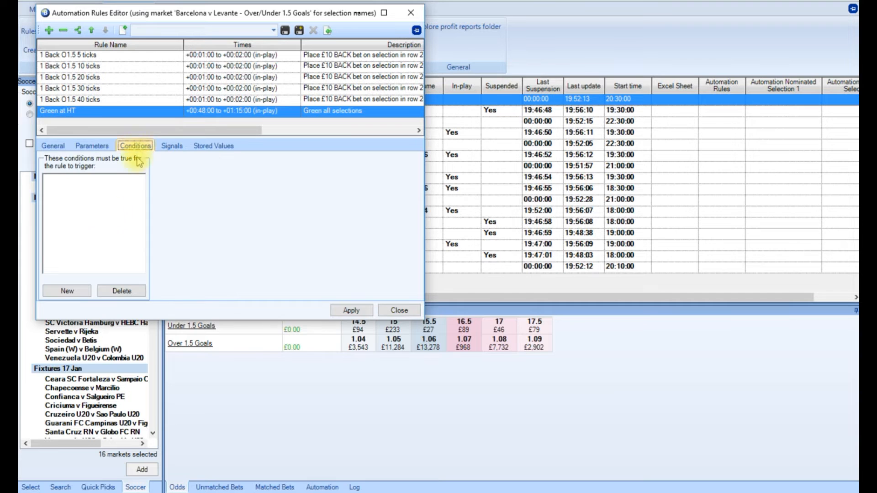
left_click(67, 291)
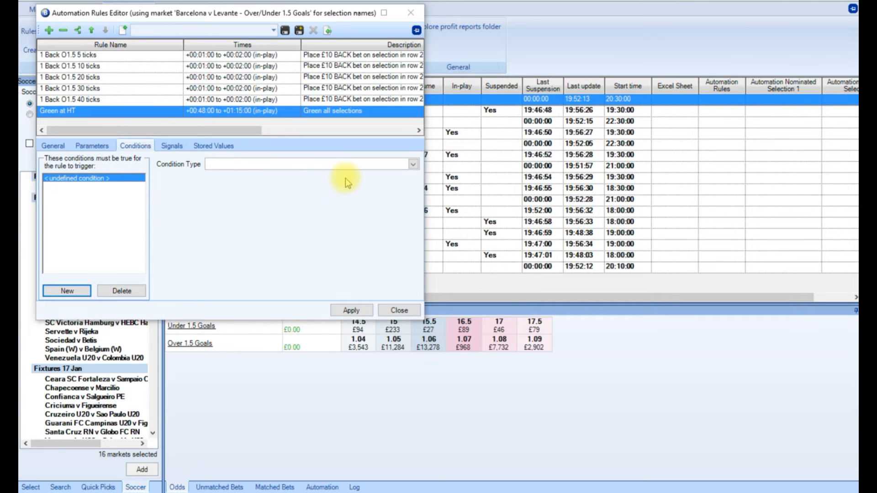
left_click(413, 165)
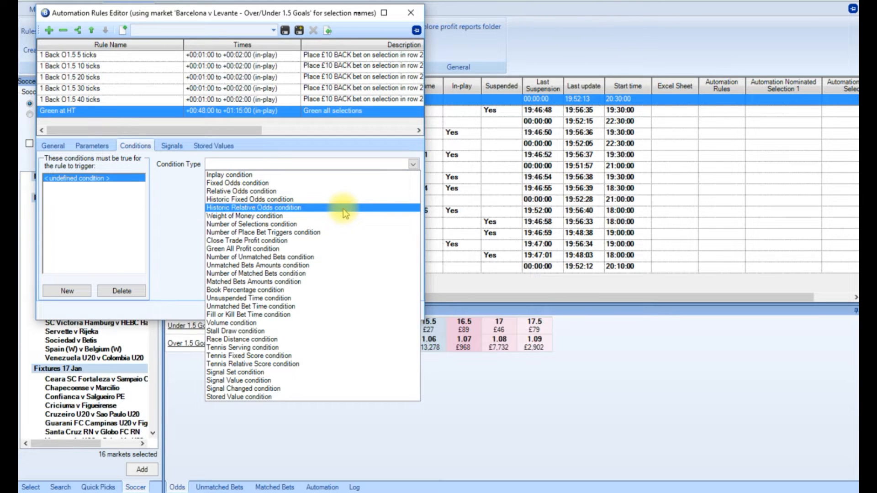
left_click(310, 249)
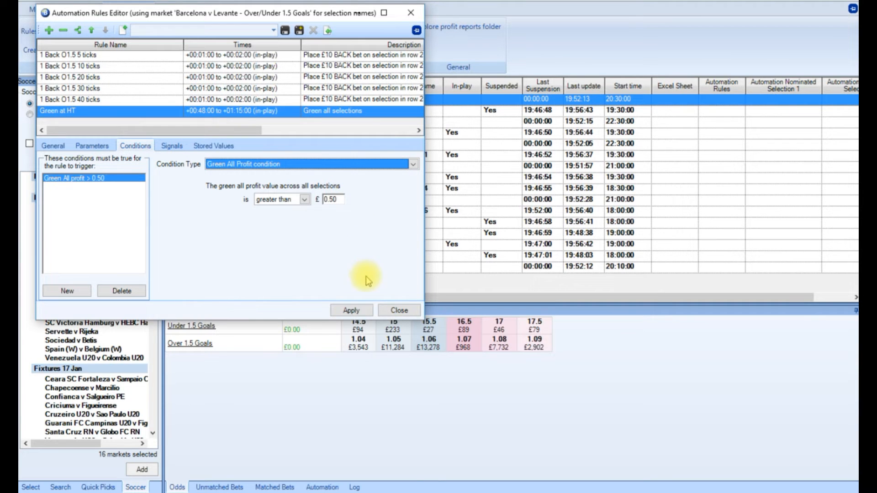
left_click(351, 311)
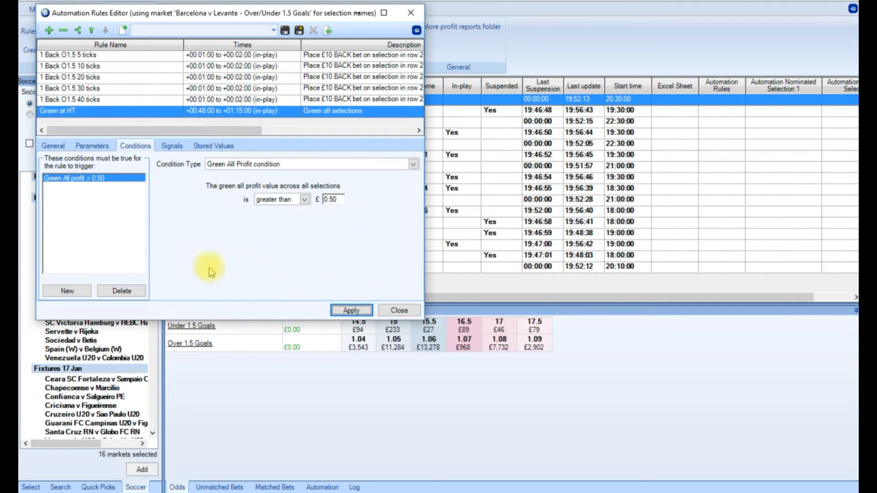
Add an Unsuspended Time condition to the Green at HT rule requiring more than 120 seconds since the market was unsuspended.
left_click(67, 291)
left_click(414, 164)
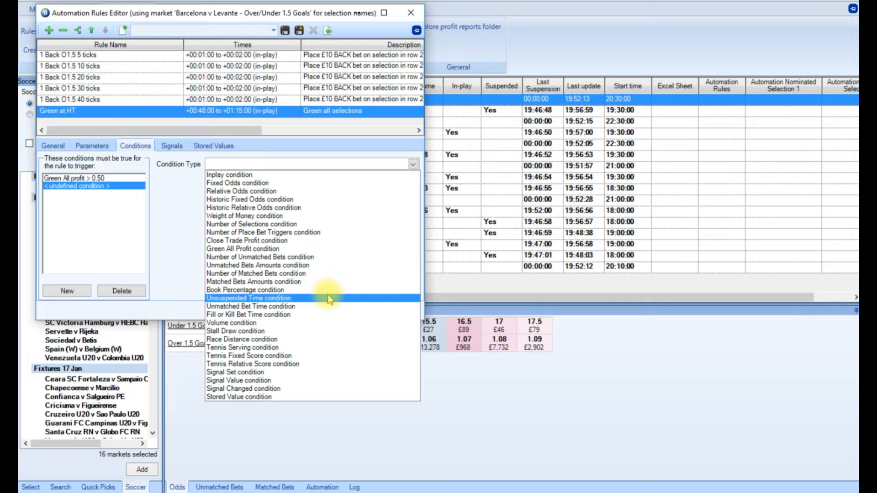
left_click(329, 298)
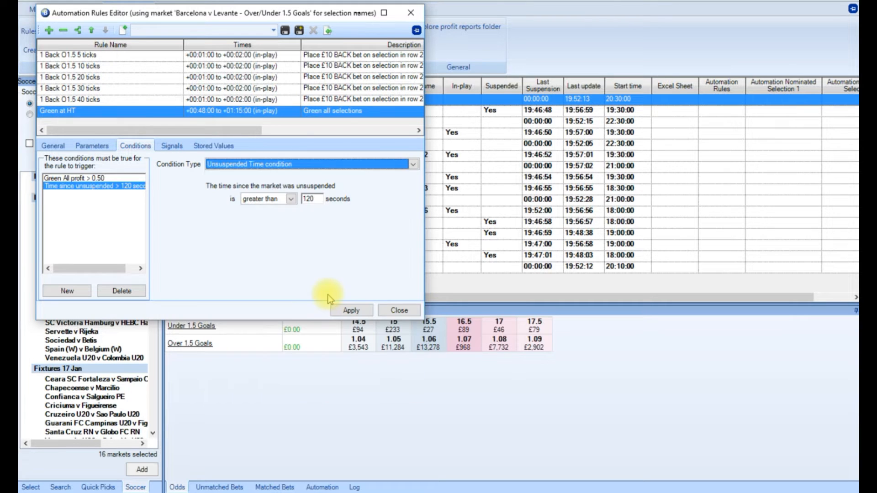
left_click(352, 311)
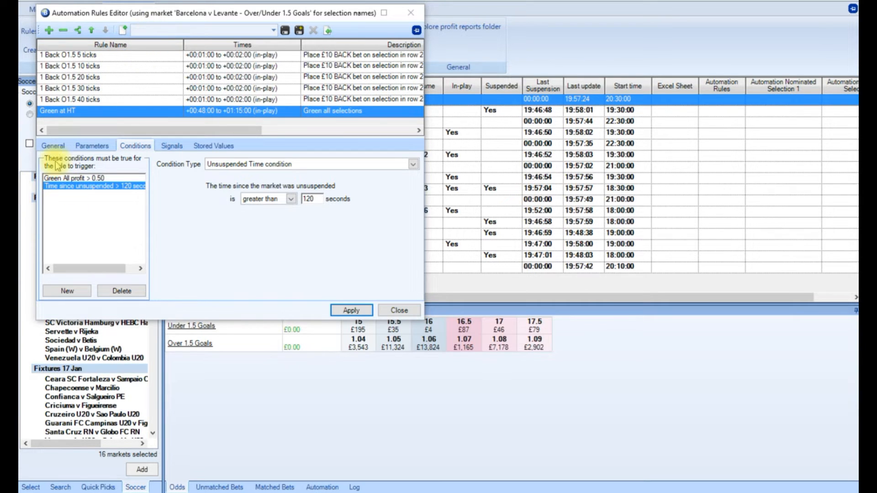
Extend the Green at HT rule's trigger window until 01:45:00 after the event goes in-play and apply it.
left_click(54, 146)
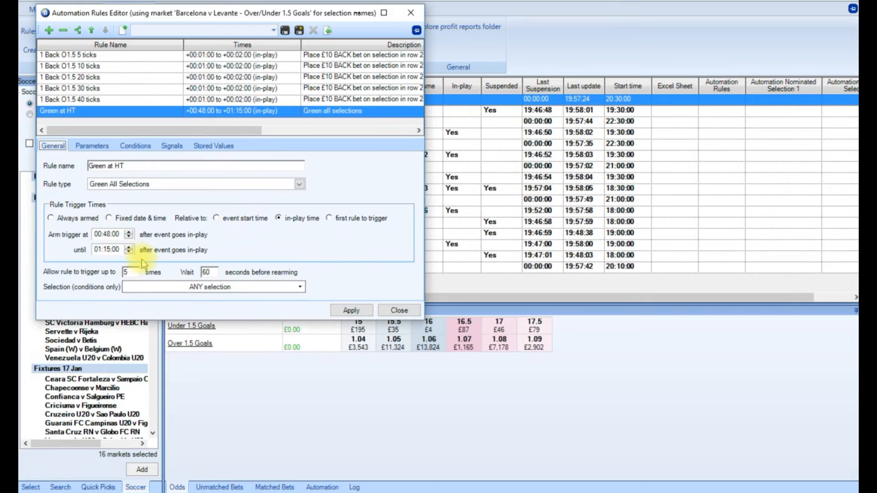
left_click(110, 249)
key("BackSpace")
key("BackSpace")
type("45")
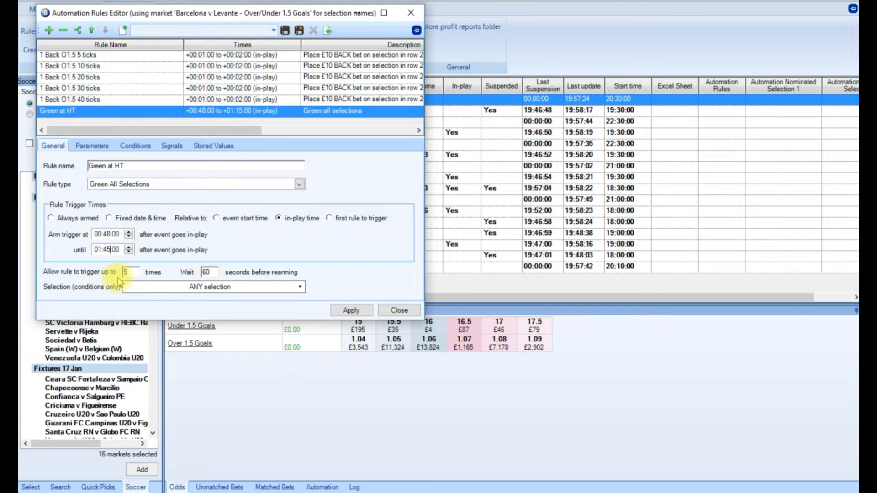
left_click(352, 310)
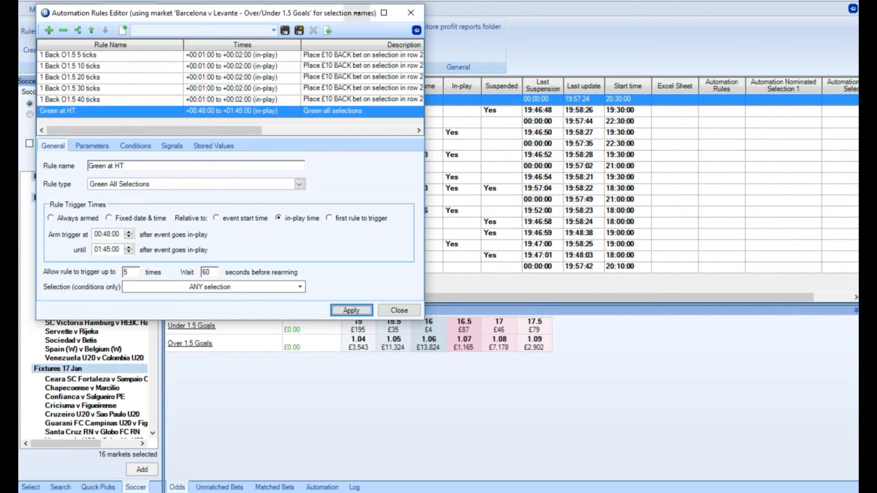
left_click(358, 13)
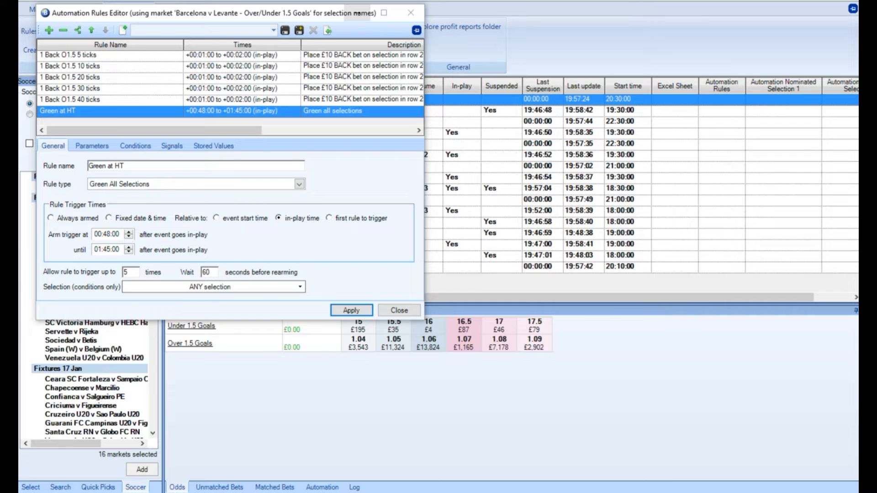
Add a new rule named Exit on no goals with the rule type Green All Selections.
left_click(52, 34)
left_click(109, 167)
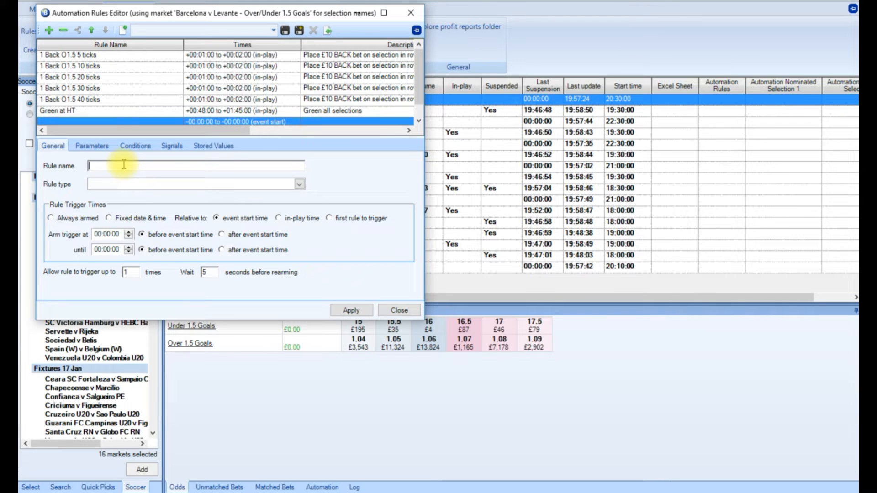
type("Exit on no goals")
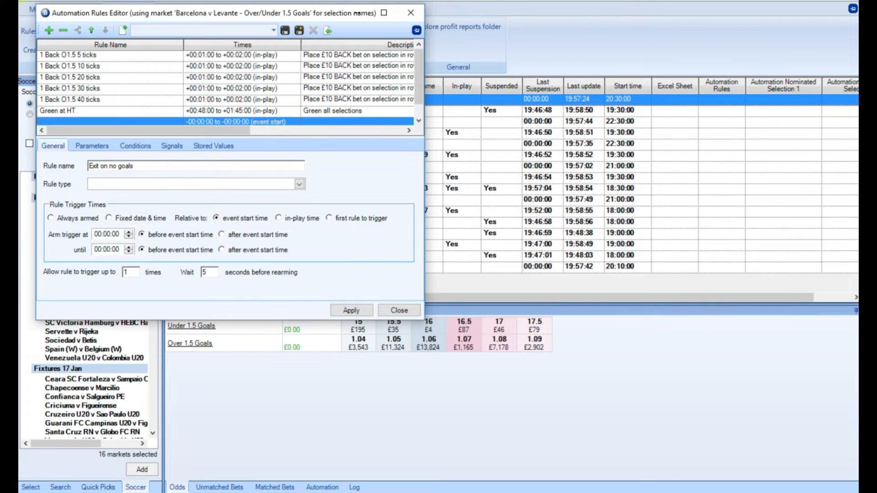
left_click(299, 184)
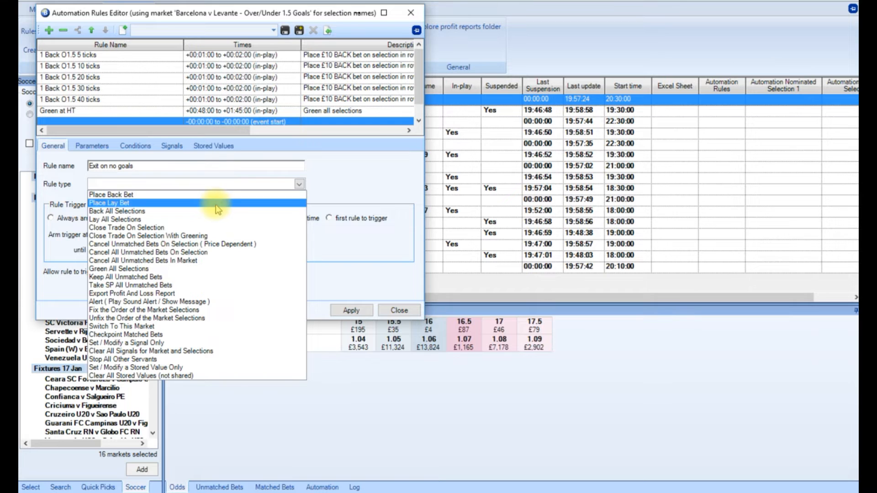
left_click(180, 268)
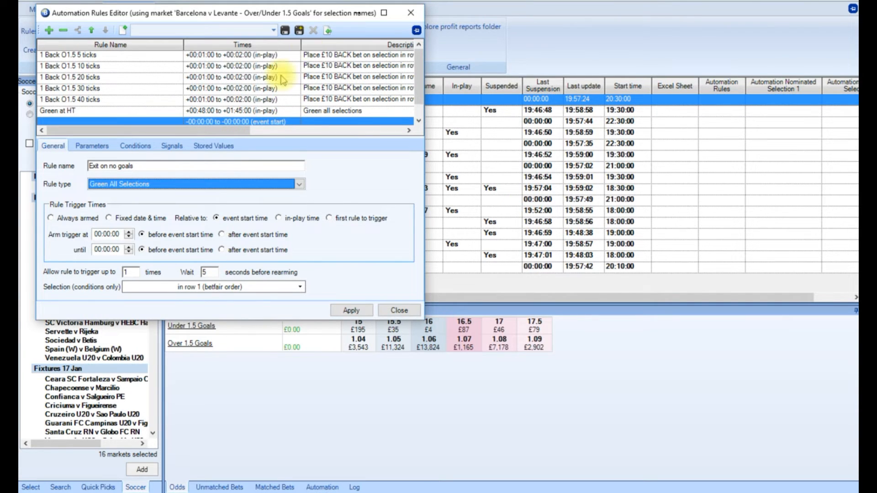
Set the Exit on no goals rule to arm its trigger at 01:32:00.
left_click(101, 234)
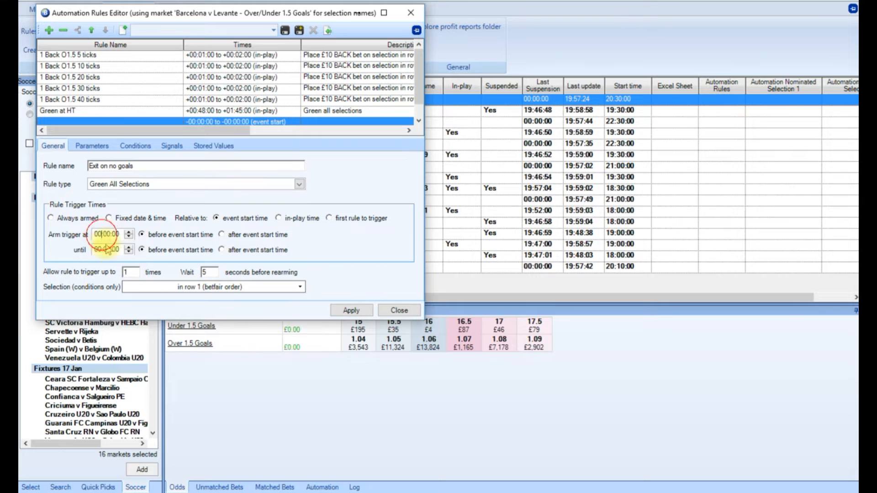
type("1")
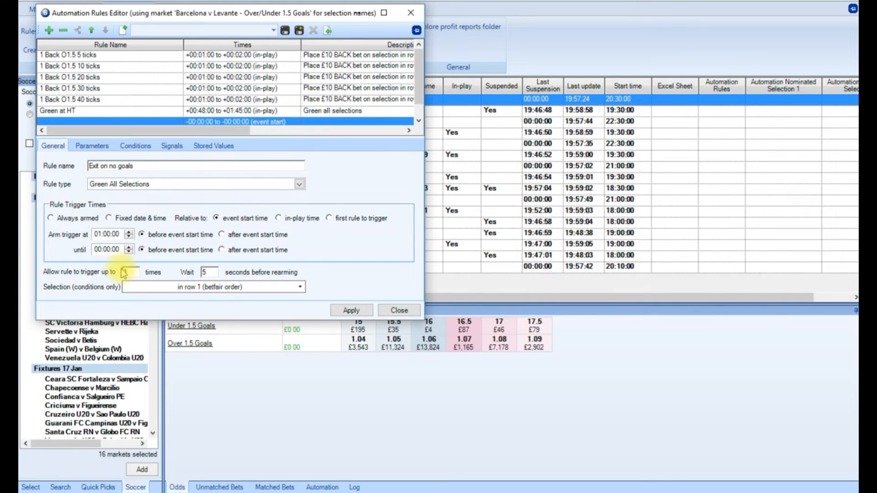
left_click(108, 234)
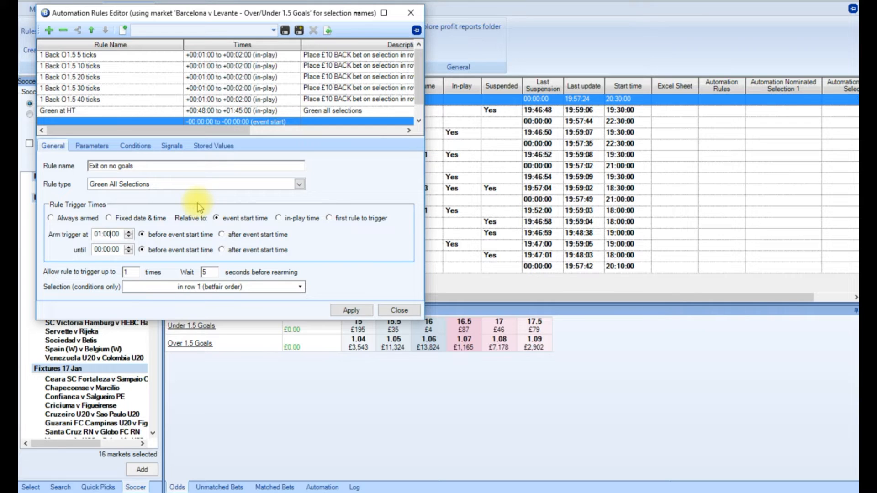
key("BackSpace")
key("BackSpace")
type("32")
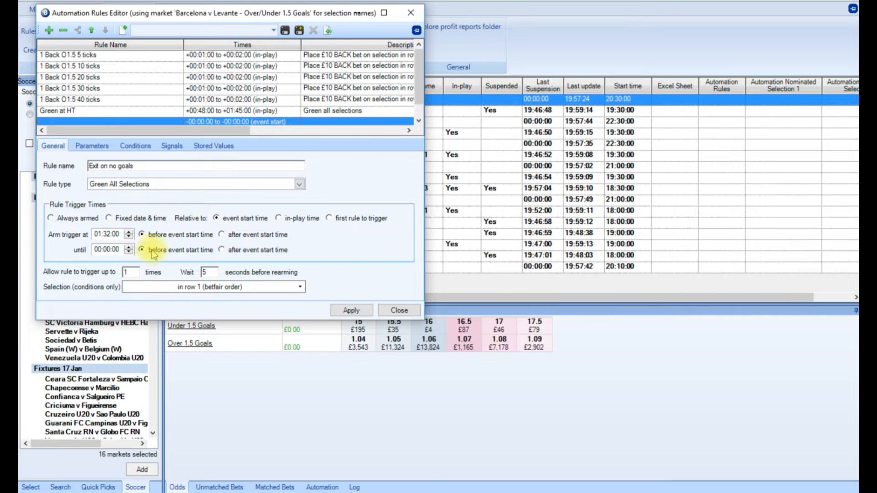
Set the end of the Exit on no goals rule's trigger window to 01:35:00.
left_click(99, 249)
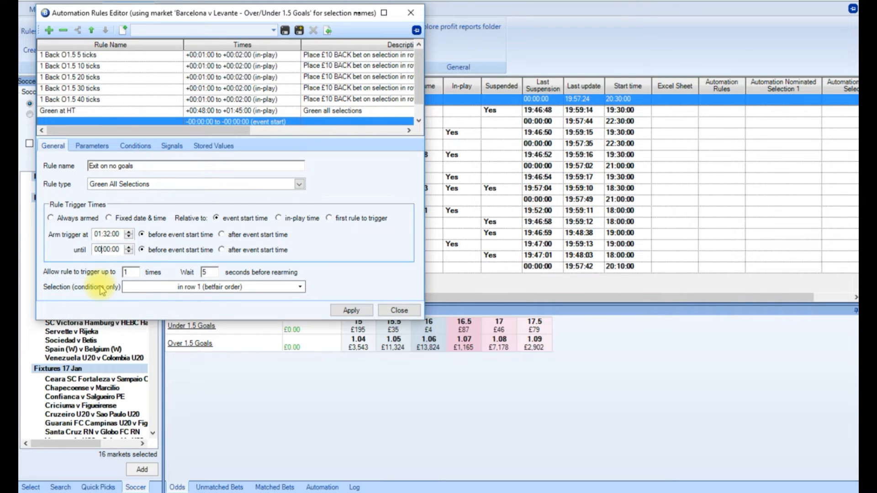
key("BackSpace")
key("BackSpace")
type("01")
left_click(111, 250)
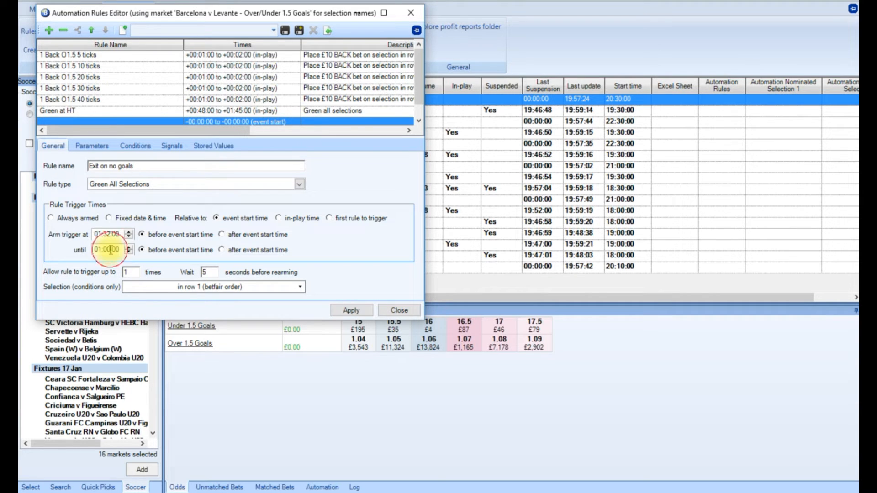
key("BackSpace")
type("35")
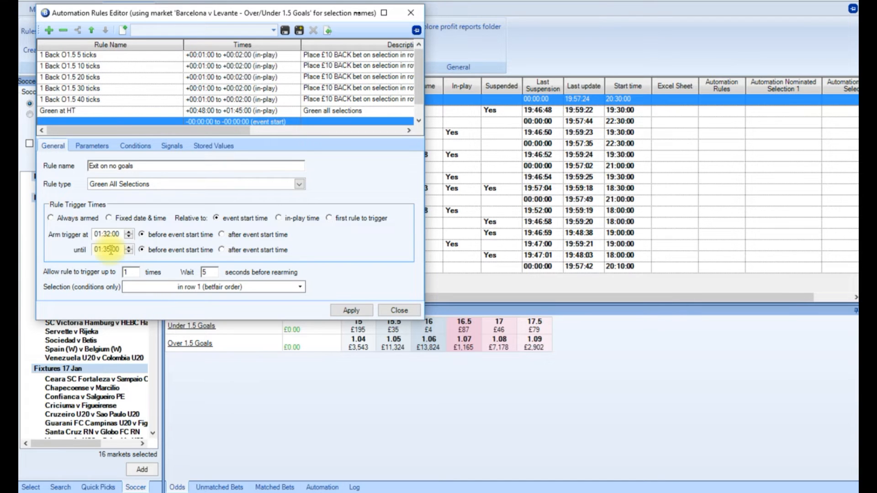
Let the Exit on no goals rule trigger up to 5 times, 60 seconds apart, with ANY selection for its conditions.
double_click(135, 273)
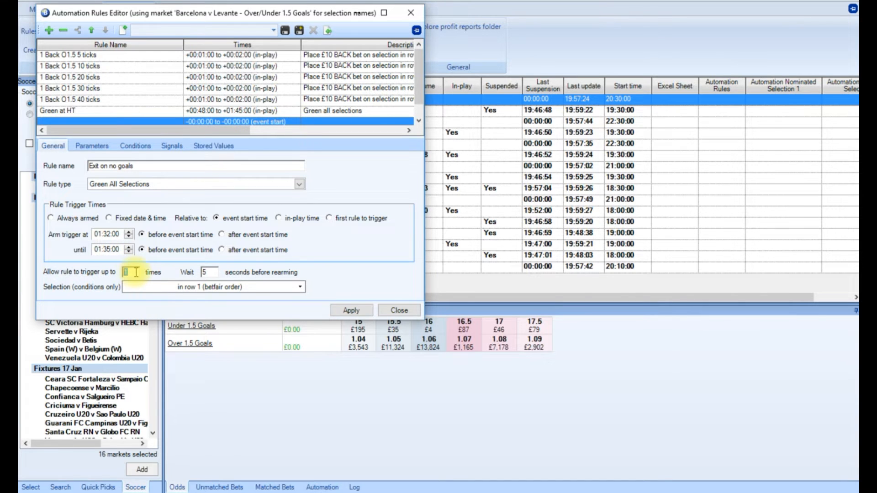
type("5")
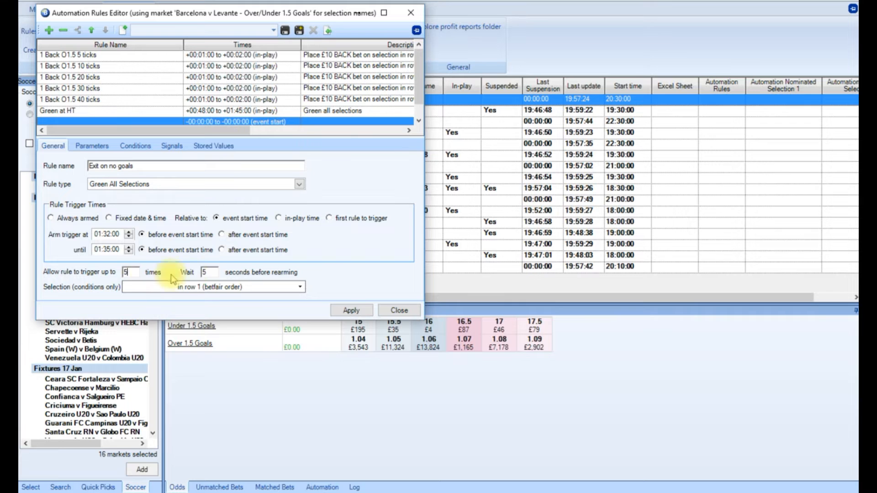
double_click(204, 273)
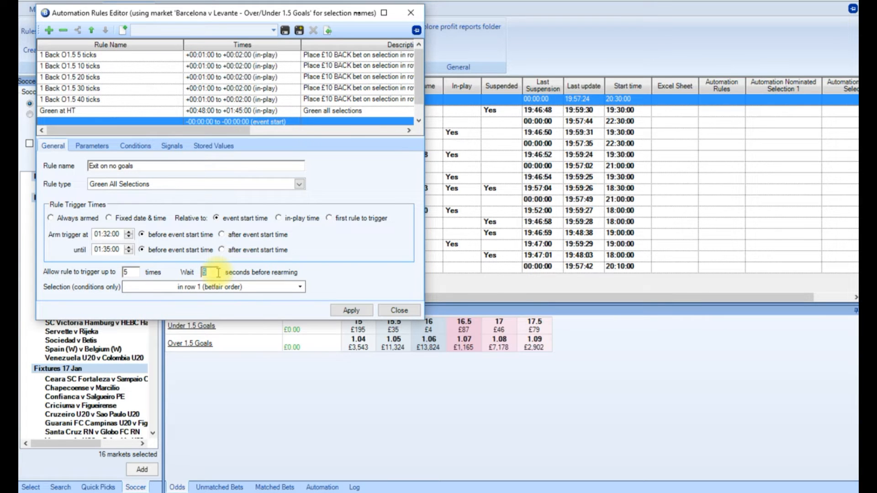
type("60")
left_click(234, 288)
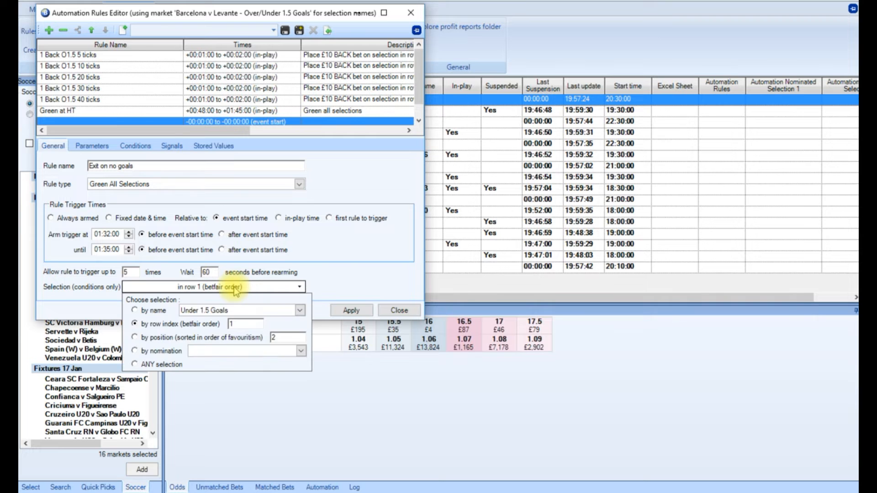
left_click(135, 364)
left_click(340, 296)
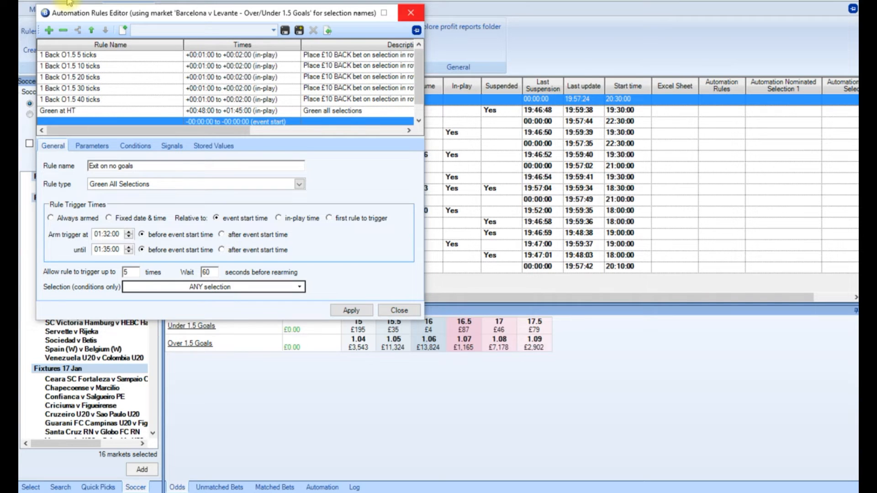
Add an Unsuspended Time condition greater than 120 seconds to the Exit on no goals rule and try to apply the rule.
left_click(135, 147)
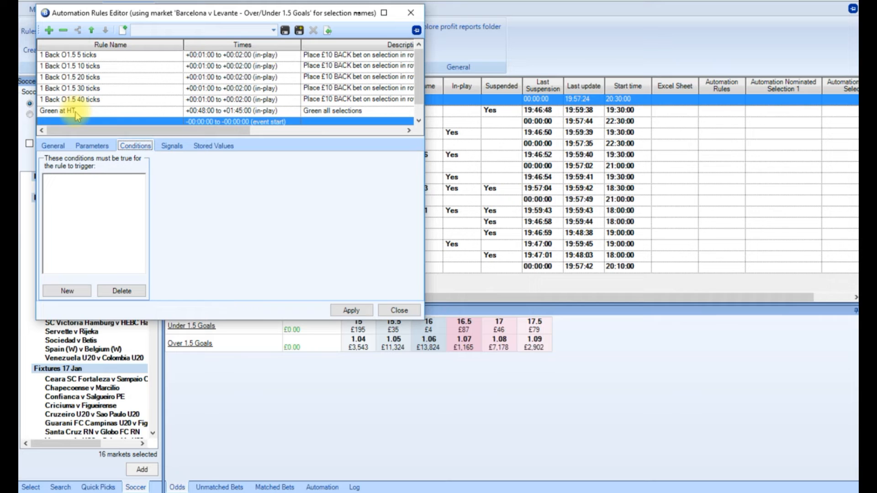
left_click(76, 294)
left_click(414, 166)
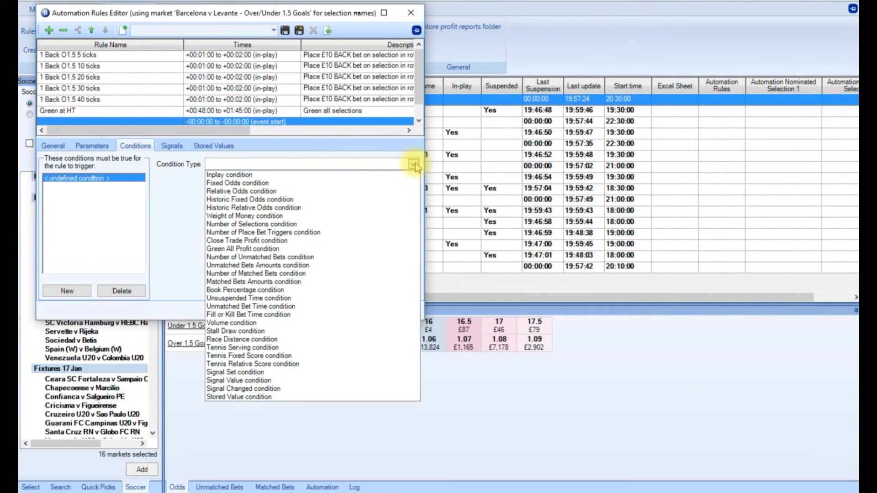
left_click(302, 298)
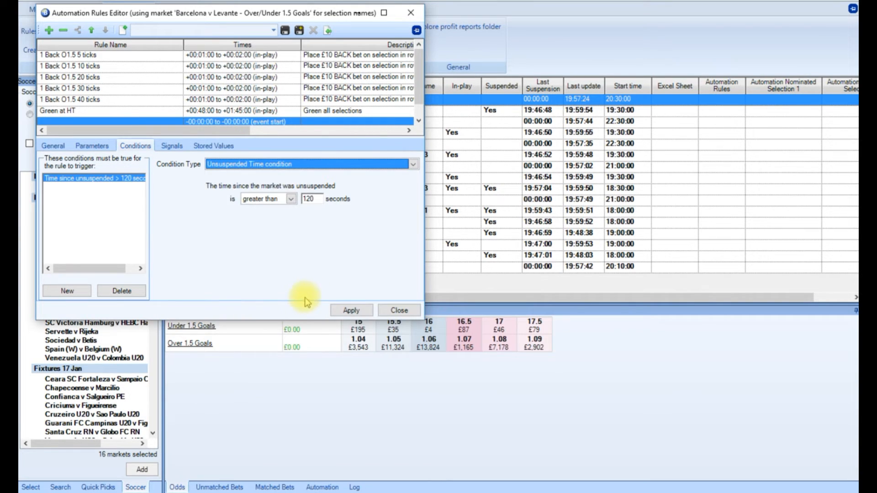
left_click(350, 311)
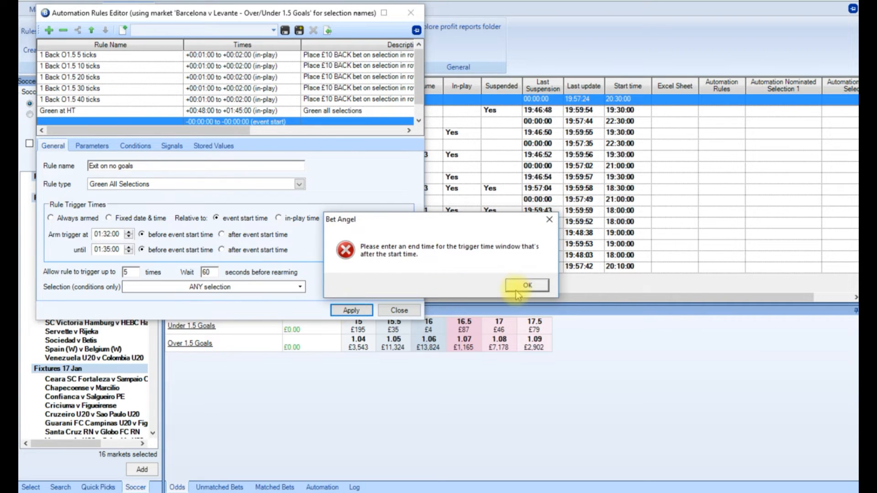
left_click(526, 286)
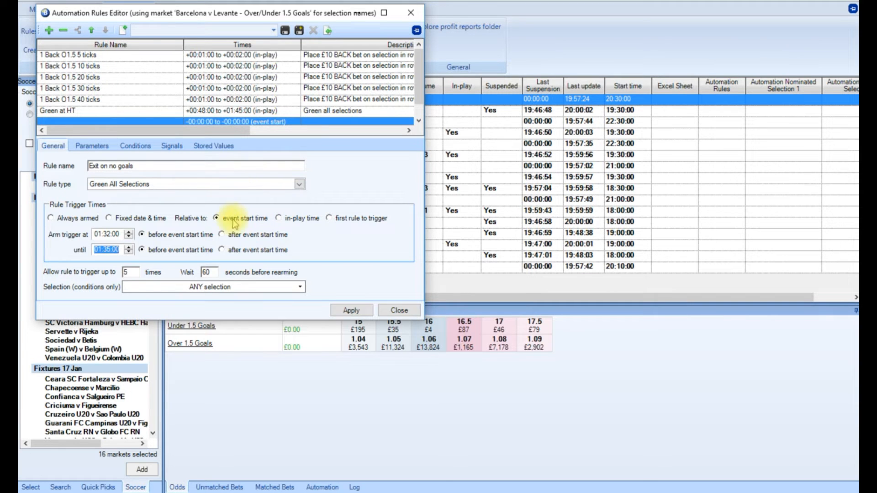
Make the Exit on no goals rule's trigger times relative to in-play time and apply the rule.
left_click(279, 218)
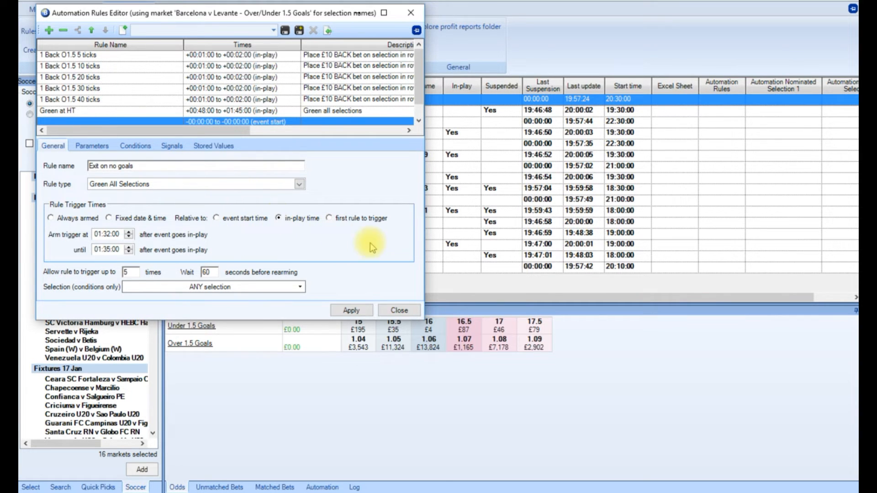
left_click(349, 311)
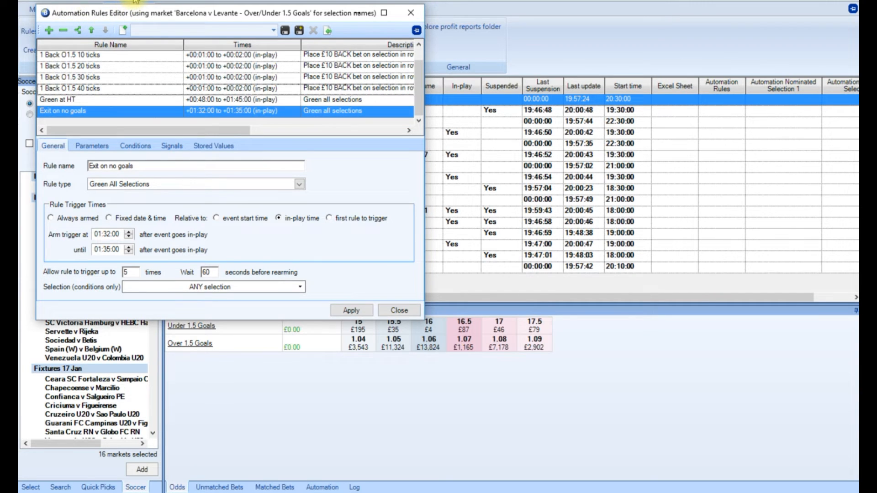
Add a new rule named Keep all with the type Keep All Unmatched Bets.
left_click(49, 30)
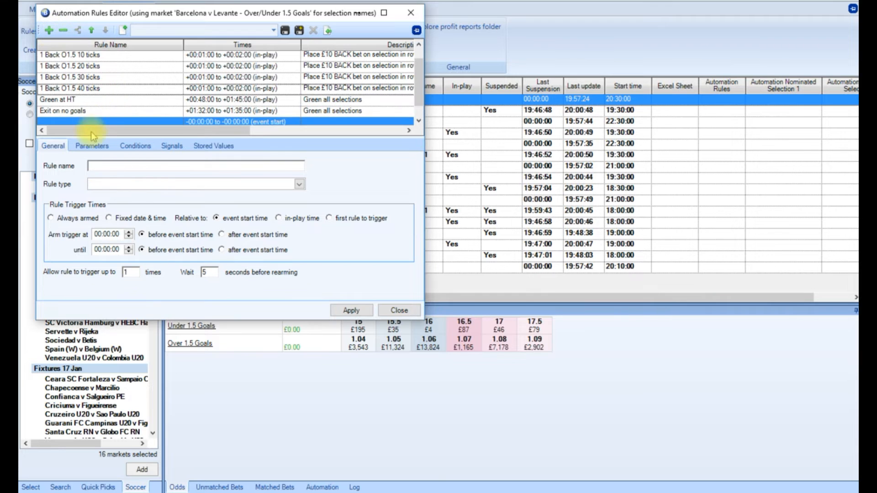
left_click(100, 166)
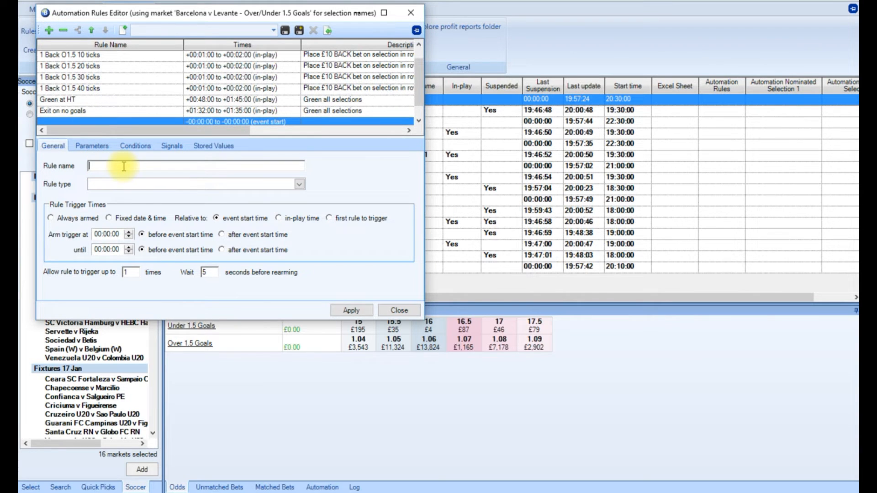
type("Keep all")
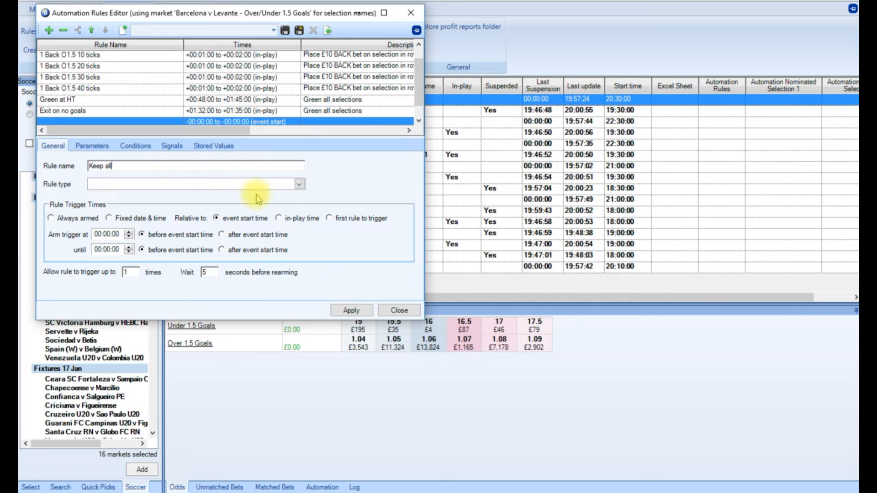
left_click(297, 185)
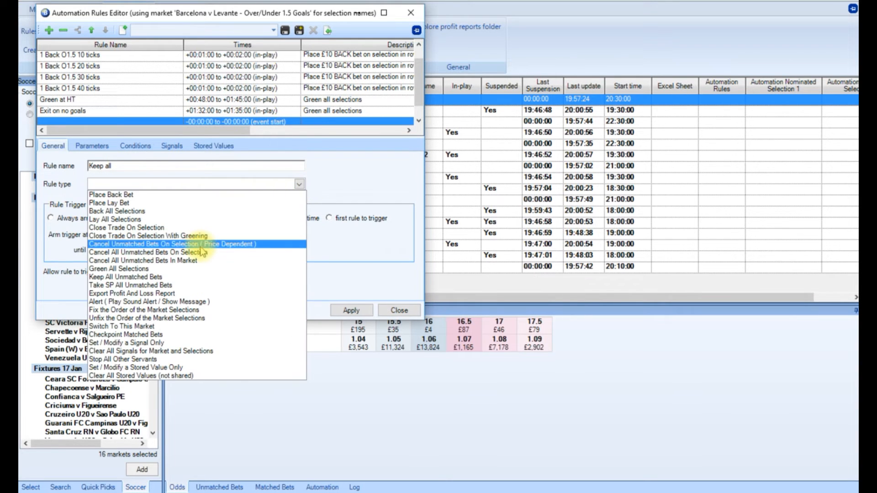
left_click(190, 278)
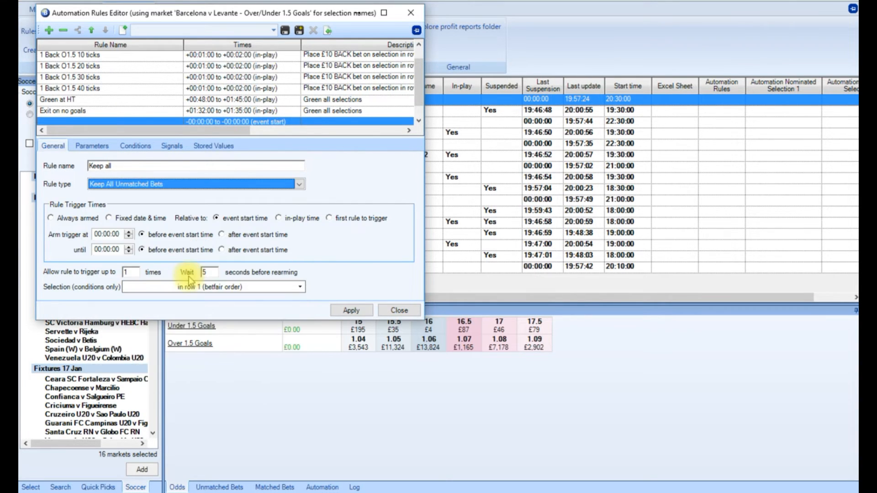
Set the Keep all rule to arm from 00:01:00 until 00:05:00 relative to in-play time.
left_click(279, 218)
left_click(110, 234)
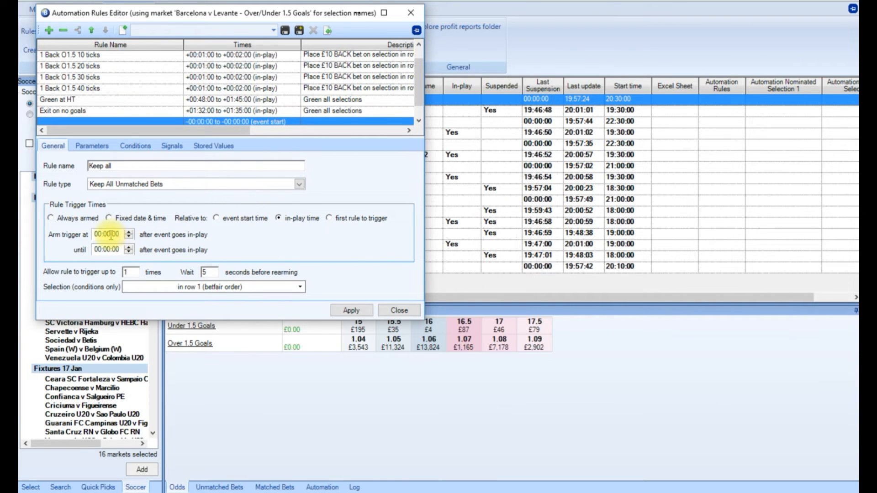
type("1")
left_click(111, 249)
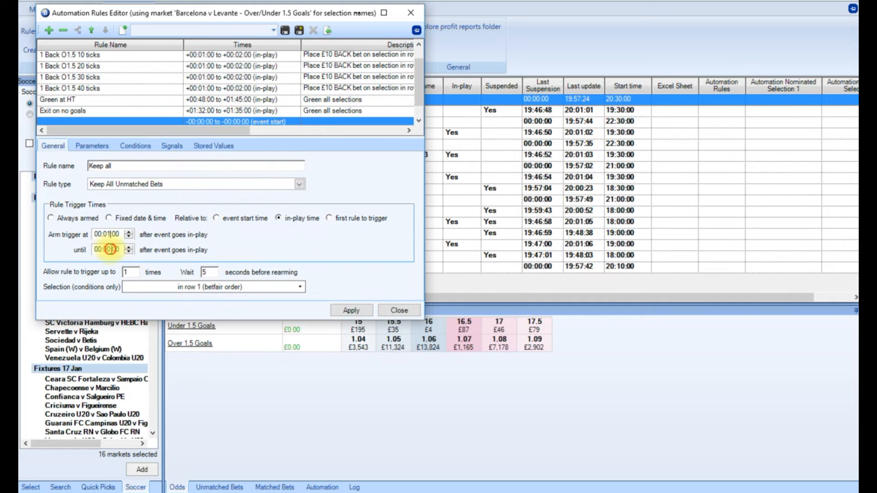
key("BackSpace")
type("5")
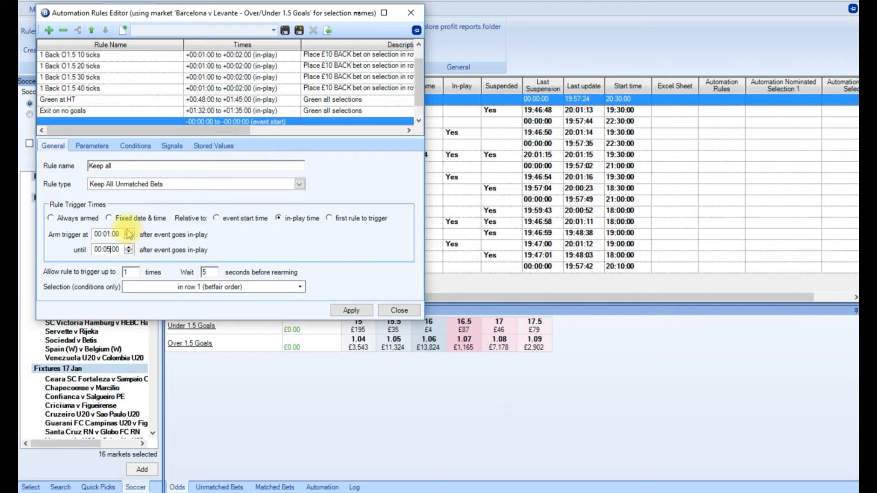
Allow the Keep all rule to trigger up to 20 times with a 10-second wait before rearming.
left_click(130, 273)
key("BackSpace")
type("20")
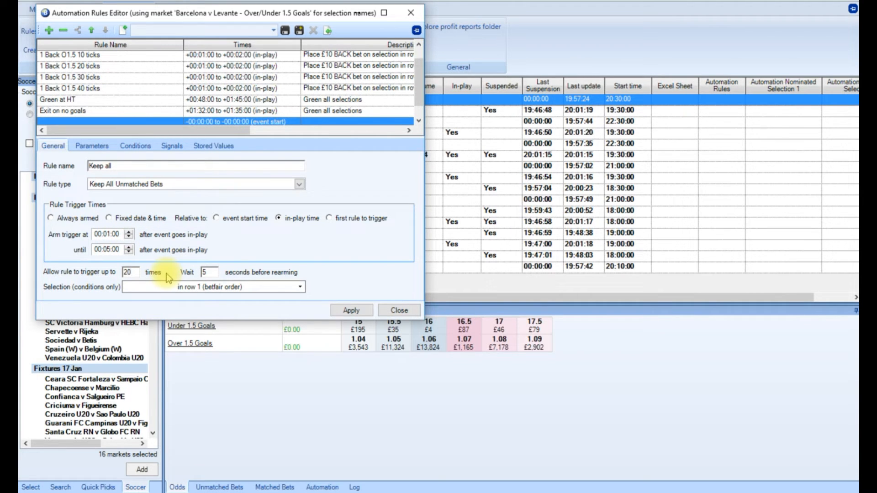
key("Tab")
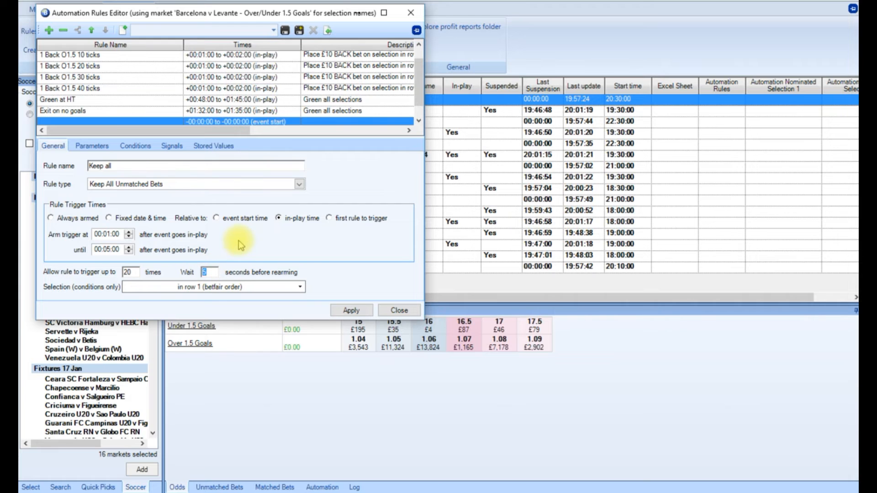
type("10")
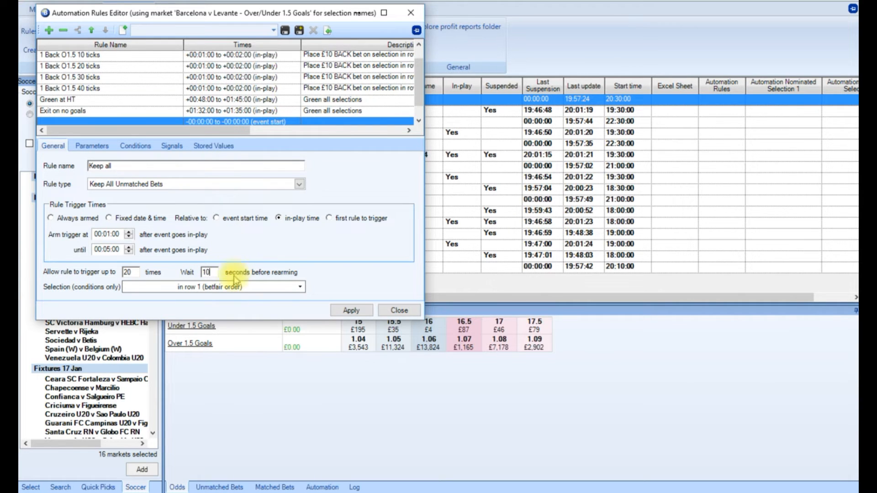
Use ANY selection for the Keep all rule's conditions and apply the rule.
left_click(215, 286)
left_click(147, 364)
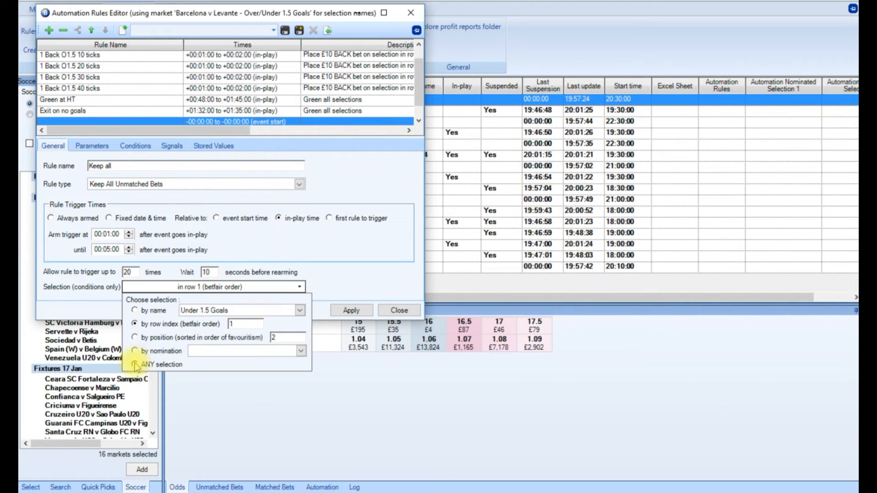
left_click(322, 258)
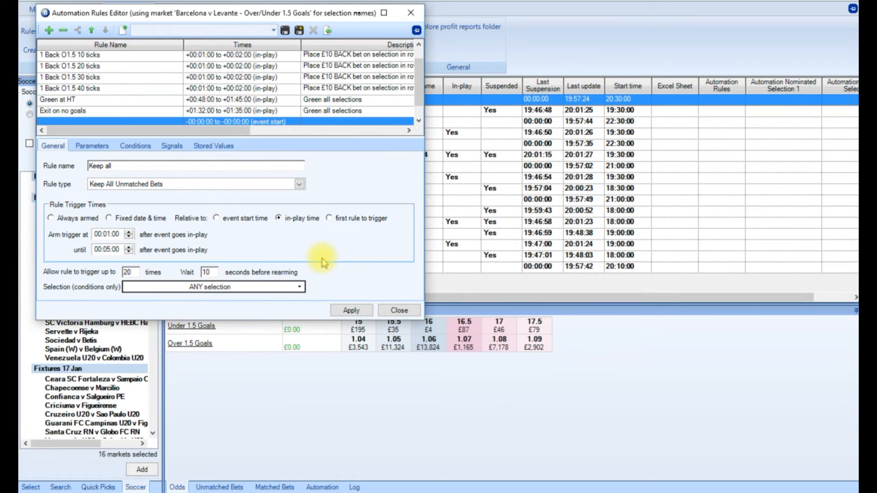
left_click(352, 311)
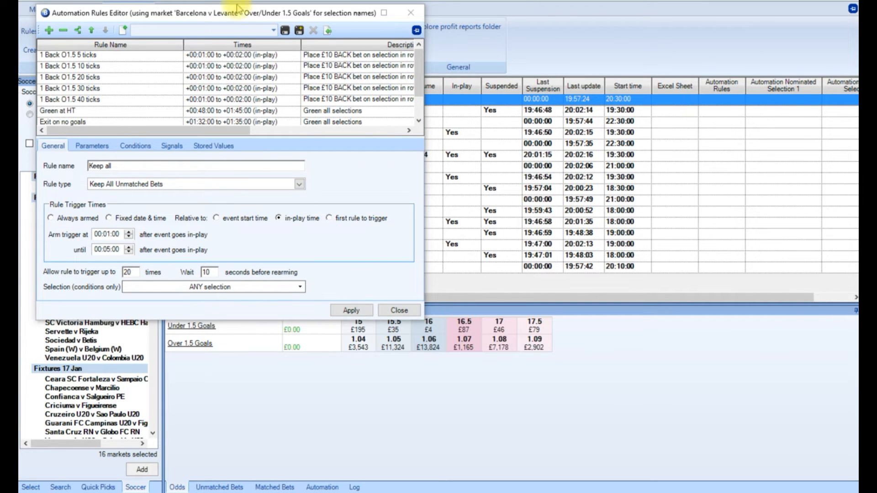
Save the complete set of rules as a rules file named (LCT) O1.5 x5 Drip.
left_click(299, 30)
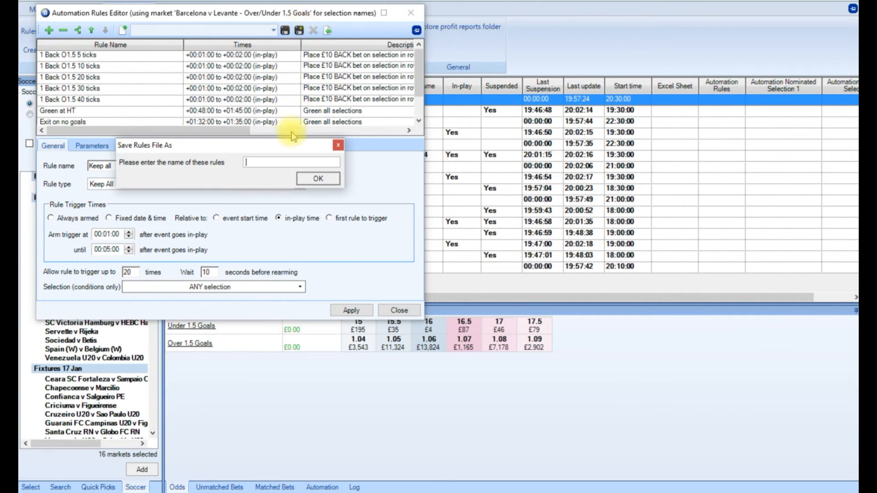
left_click(280, 163)
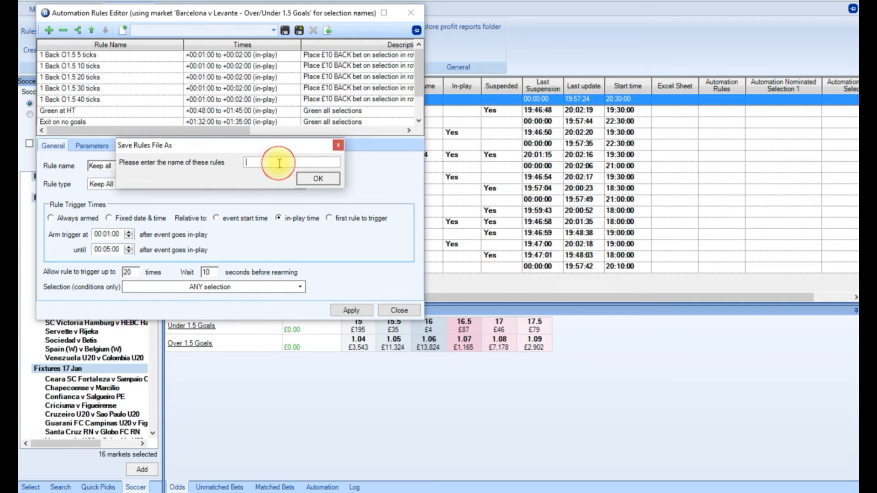
type("(")
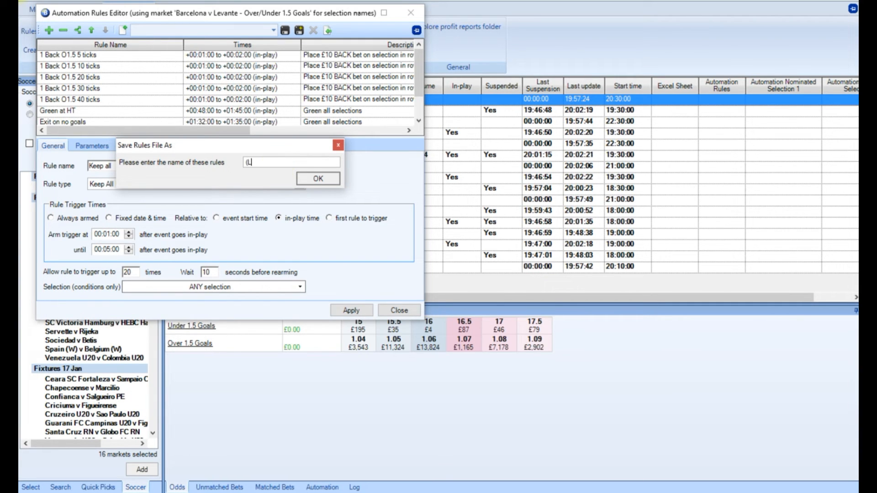
type("LCT) O1.5 x5 Drip")
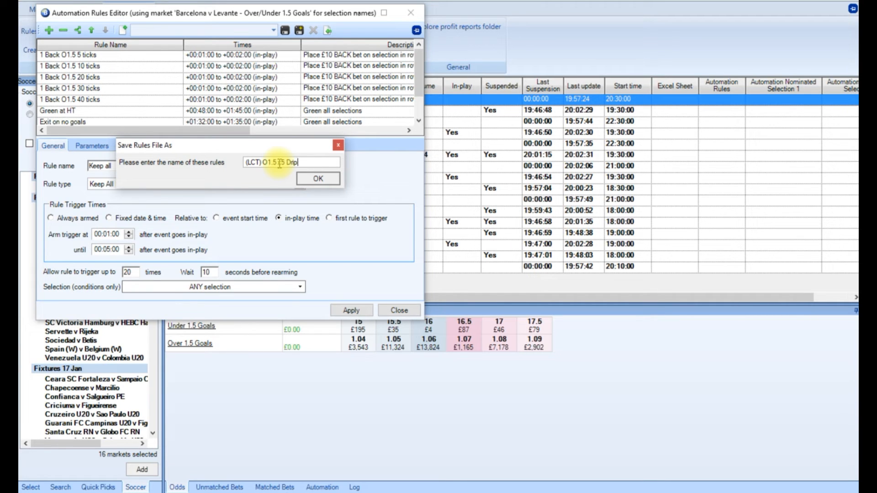
left_click(319, 178)
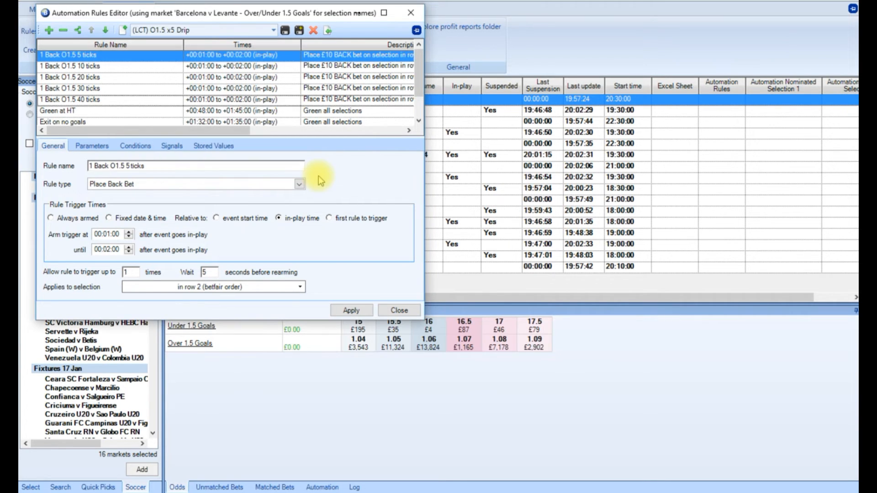